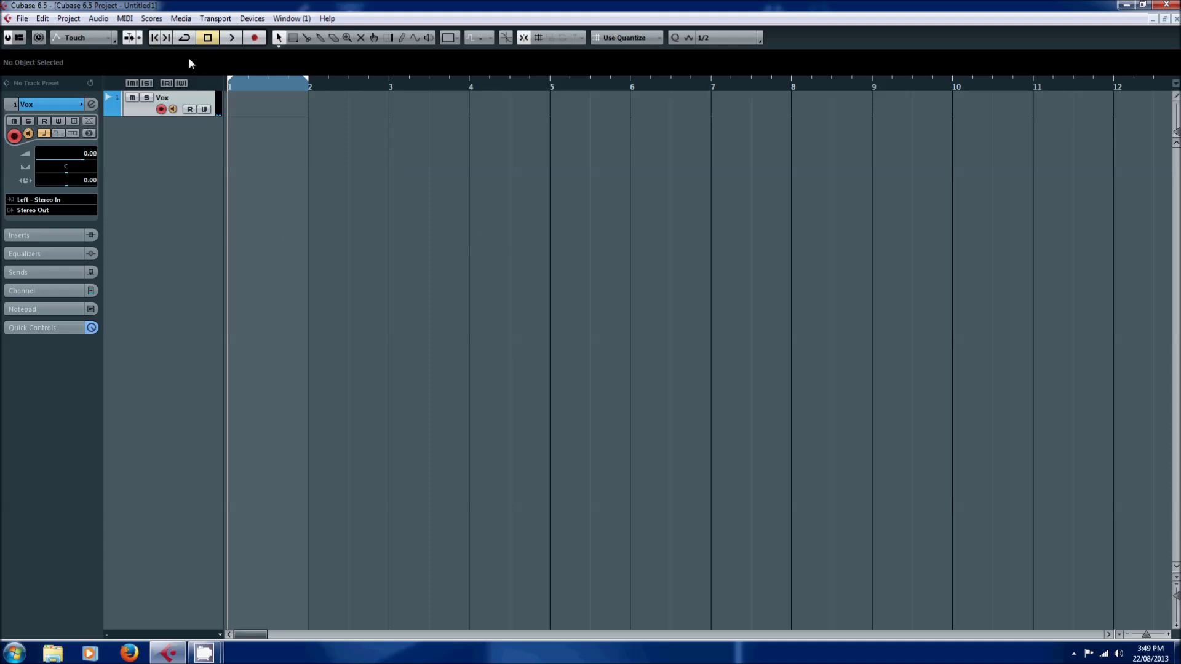
Check the MIDI port settings in Device Setup and close it, keeping them.
click(252, 18)
click(293, 301)
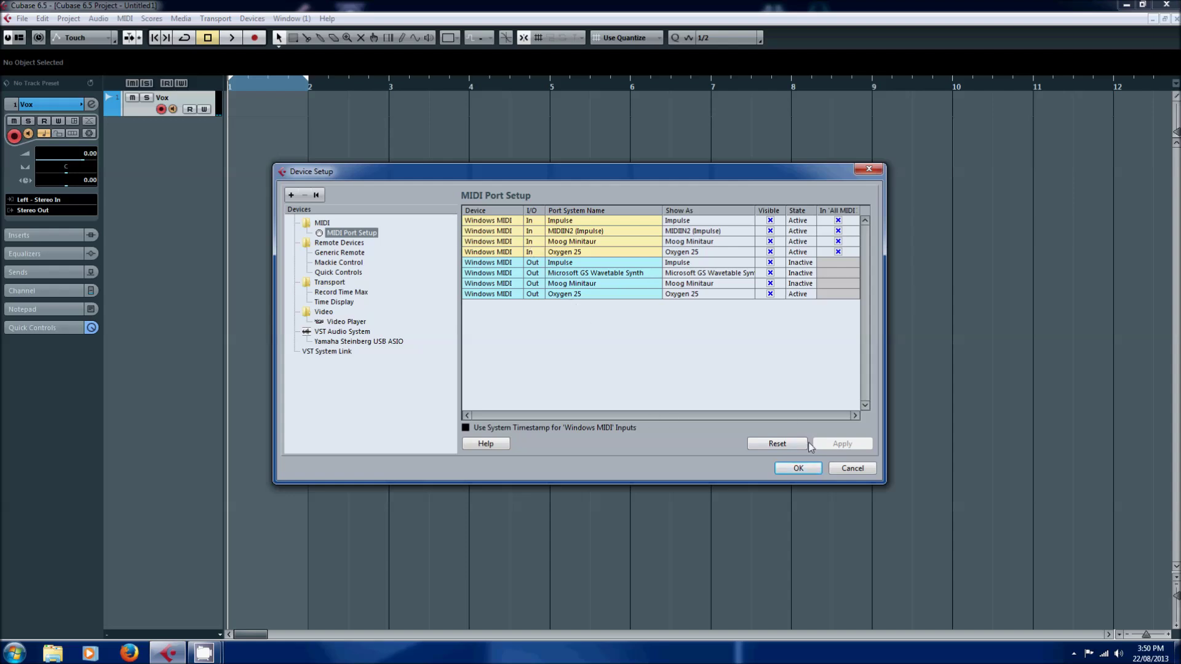
click(800, 469)
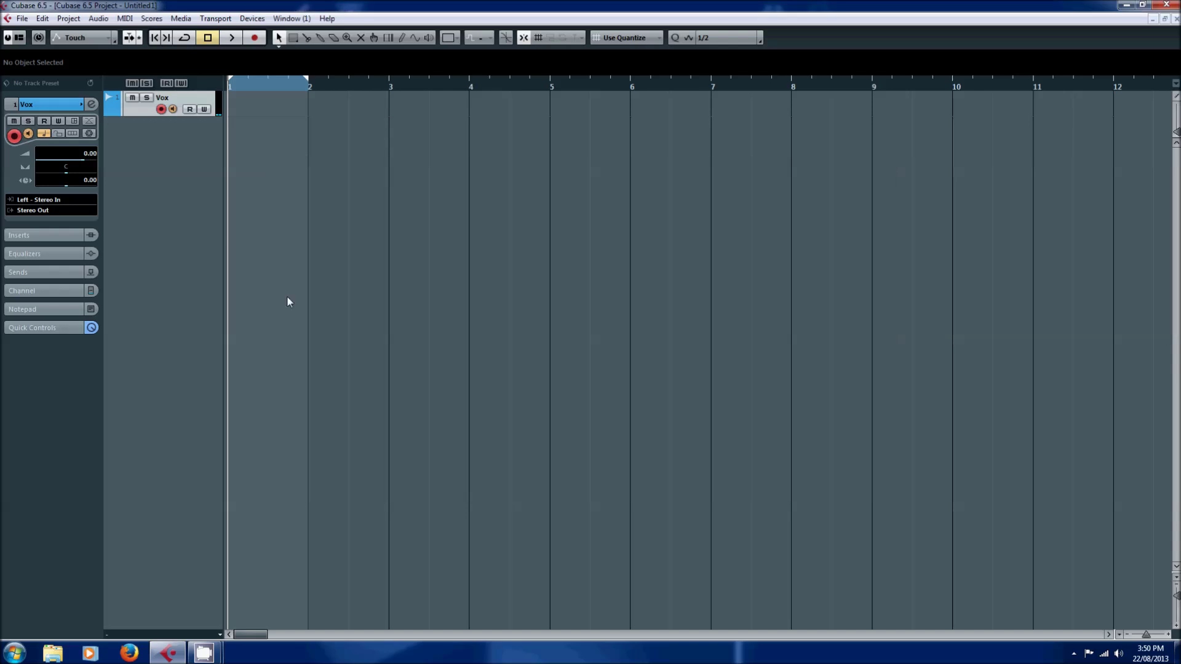
Add one MIDI track and name it Moog.
right_click(126, 149)
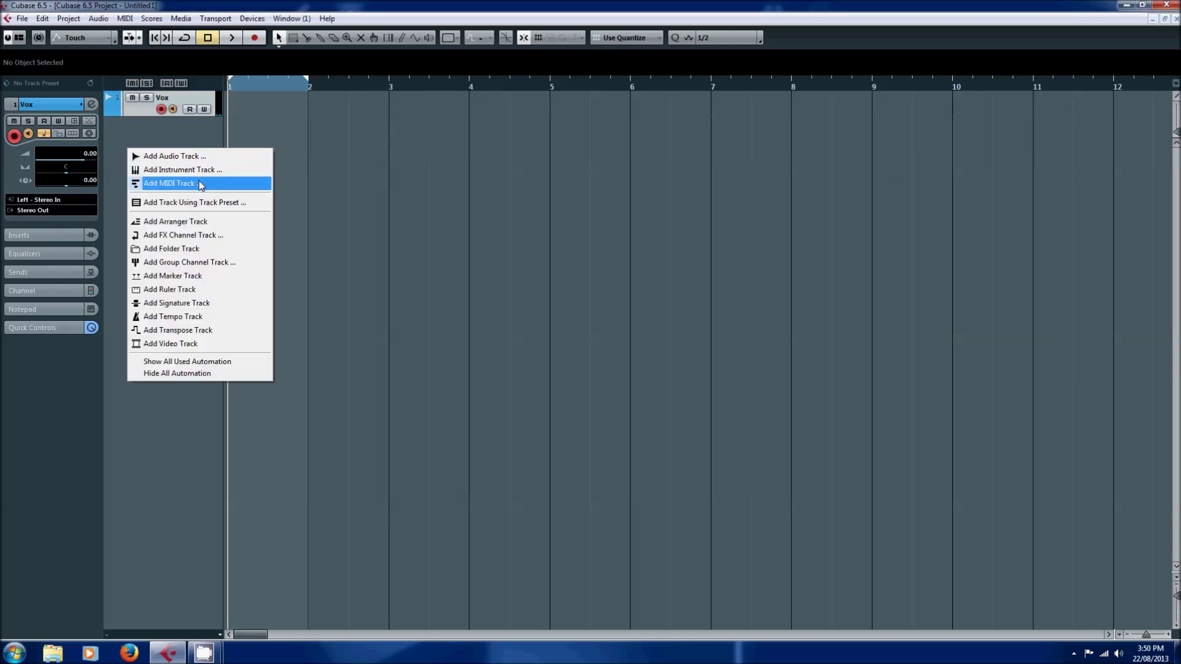
click(198, 183)
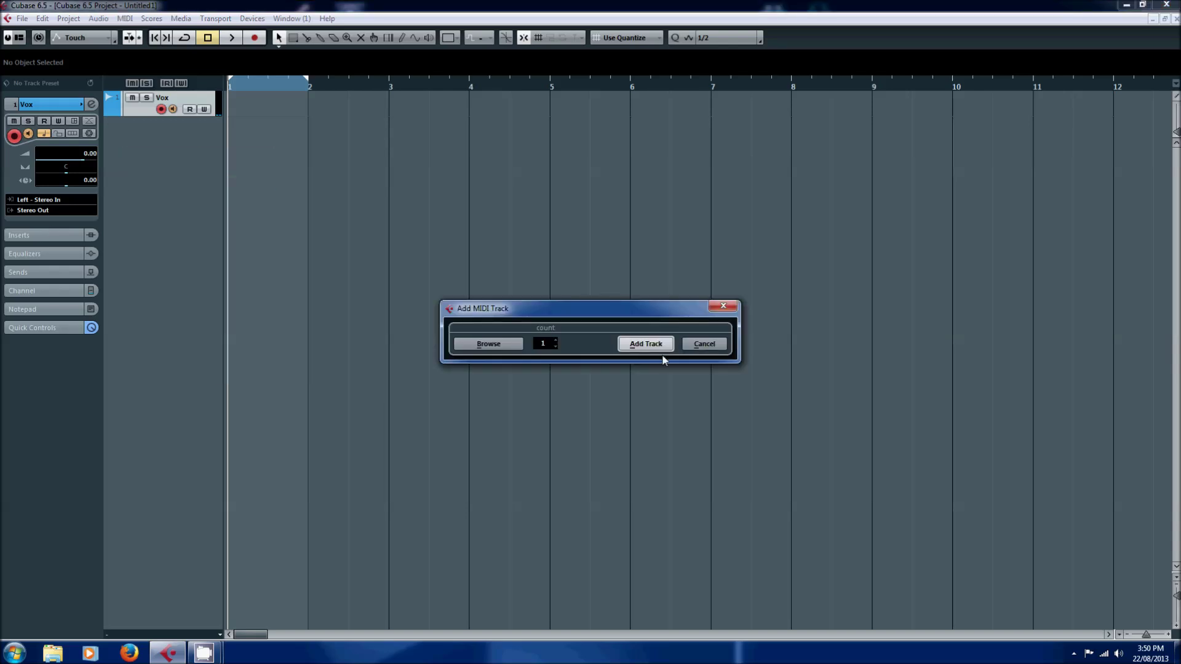
click(646, 343)
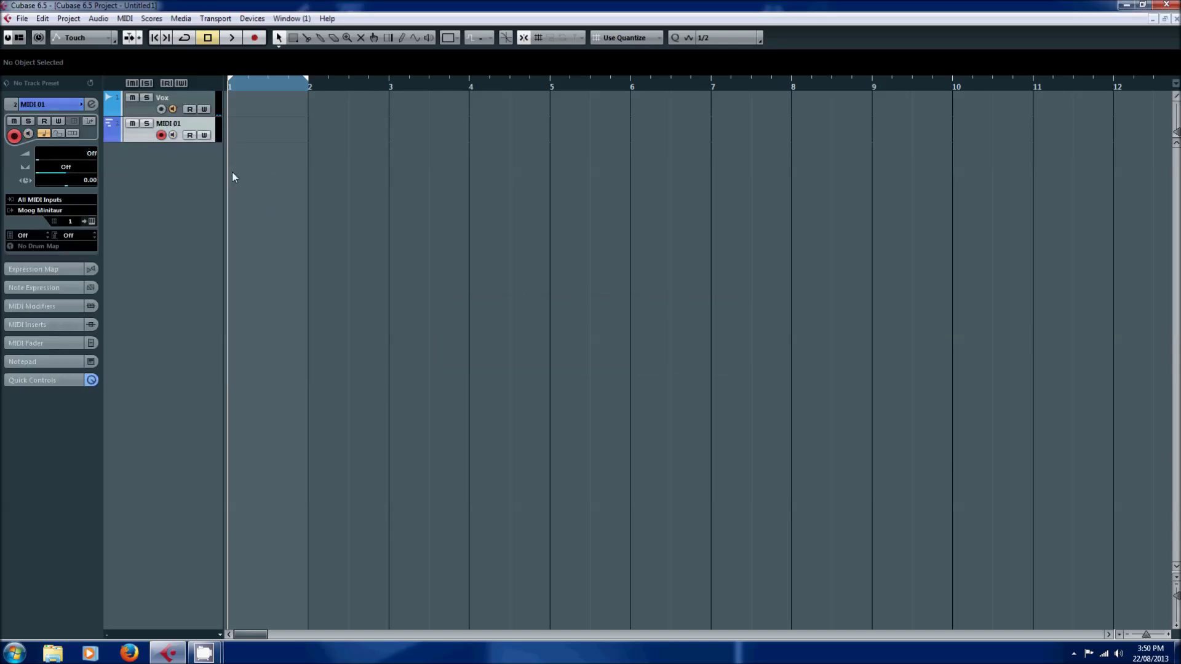
click(183, 123)
text(Moog)
key(Return)
Turn the Moog track's volume on at 100 and route its MIDI output to Moog Minitaur.
click(95, 155)
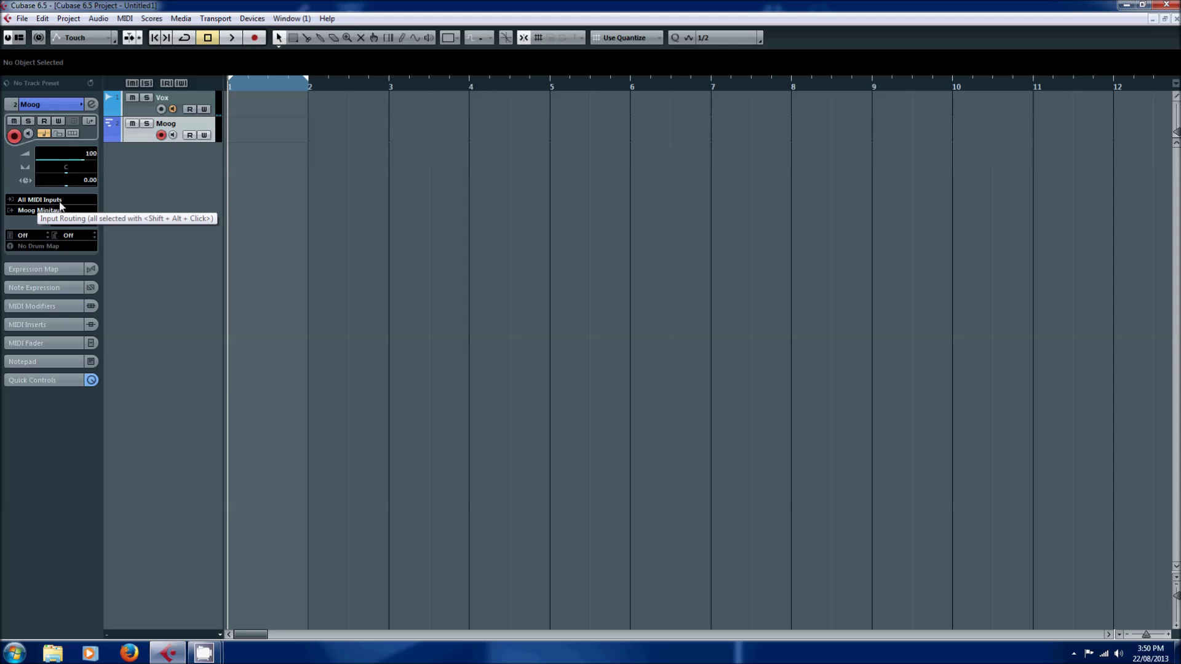
click(64, 211)
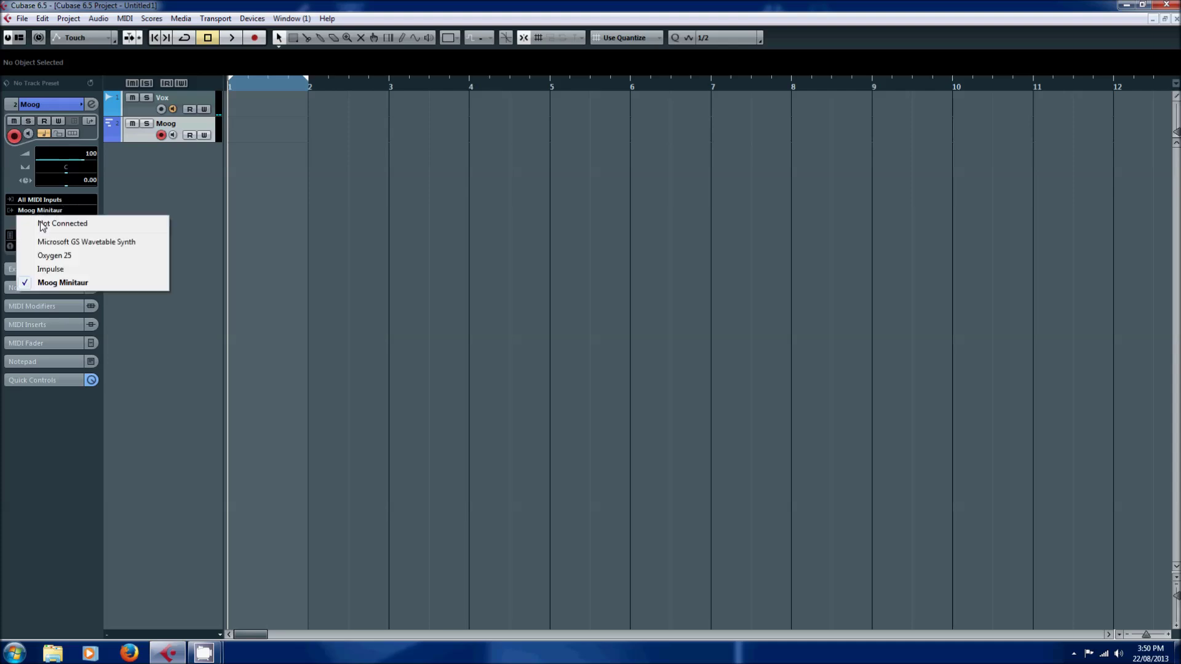
click(54, 223)
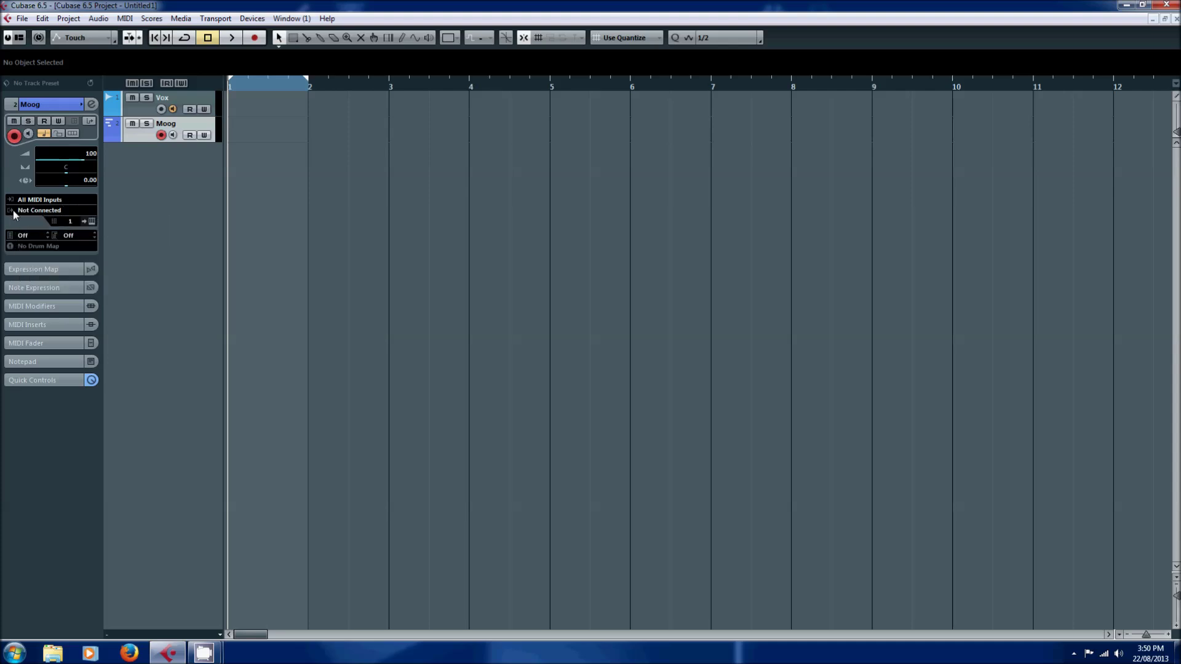
click(25, 210)
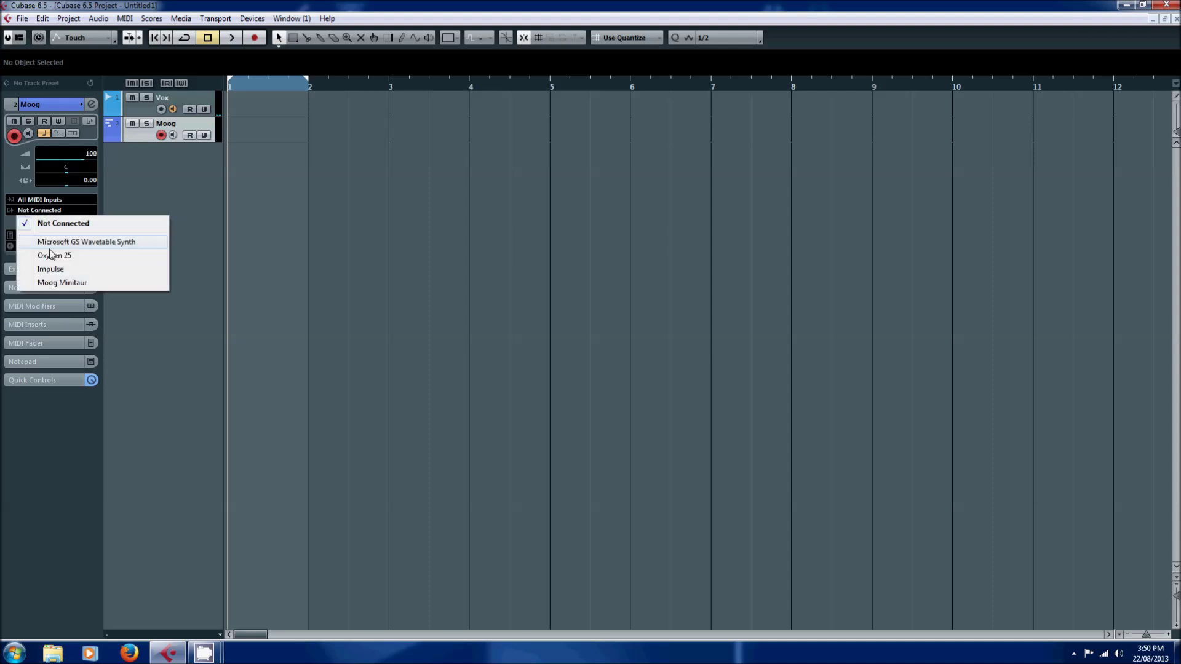
click(65, 283)
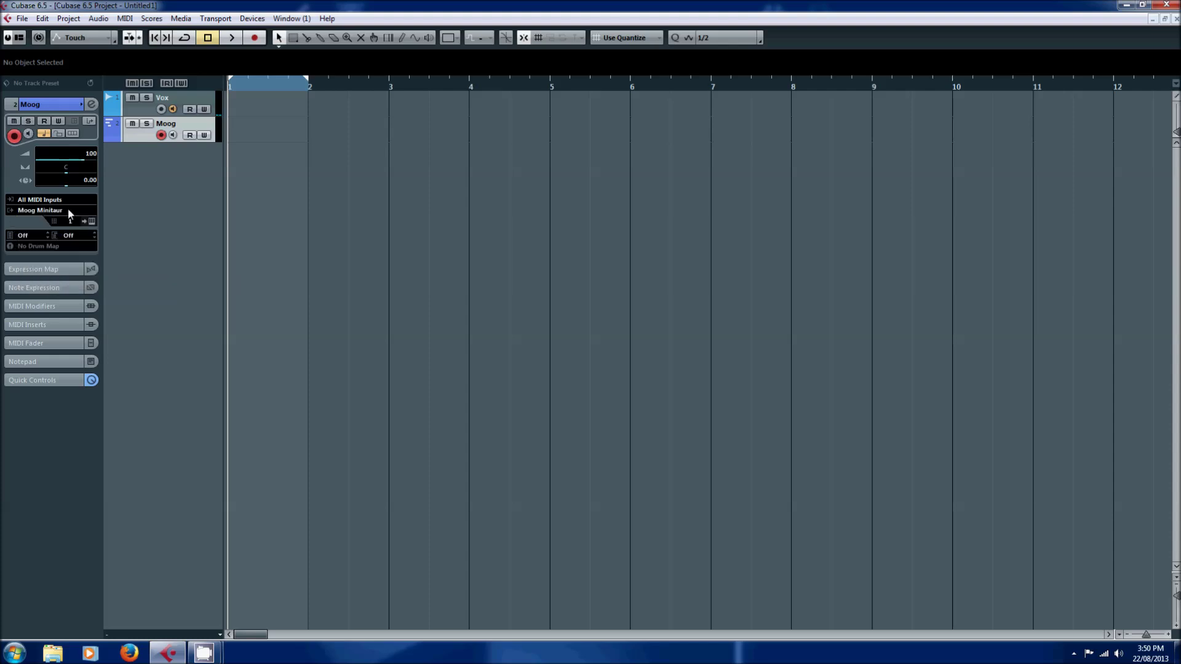
Draw a MIDI part from bar 1 to bar 2 on the Moog track and open it.
right_click(231, 125)
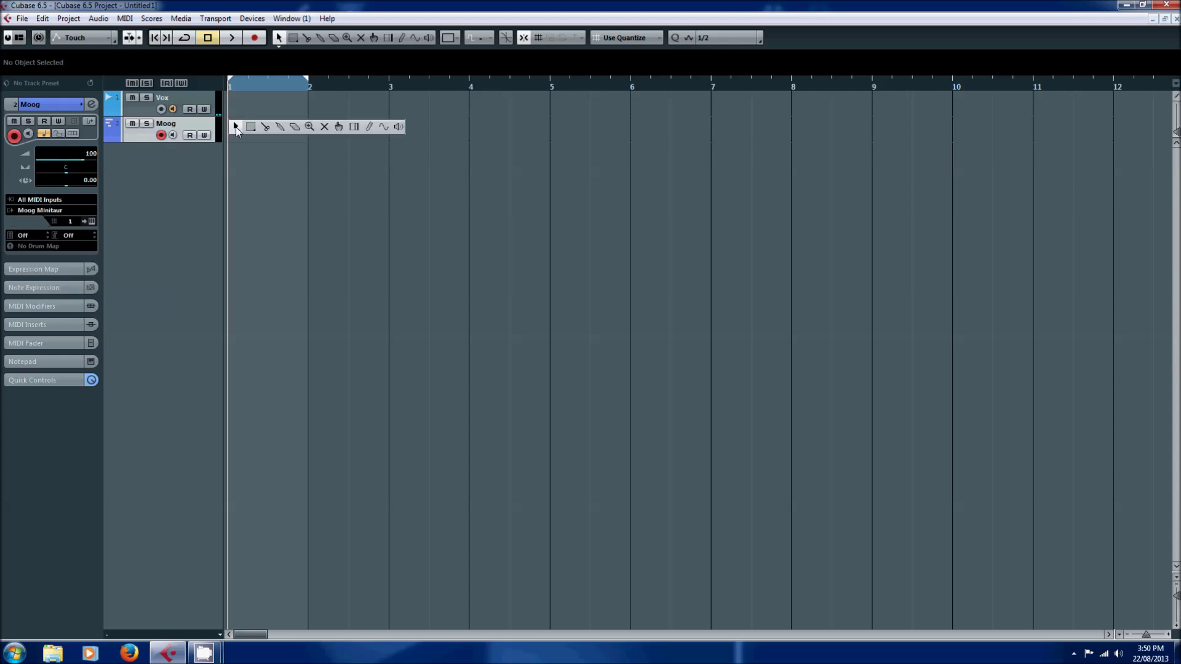
click(369, 127)
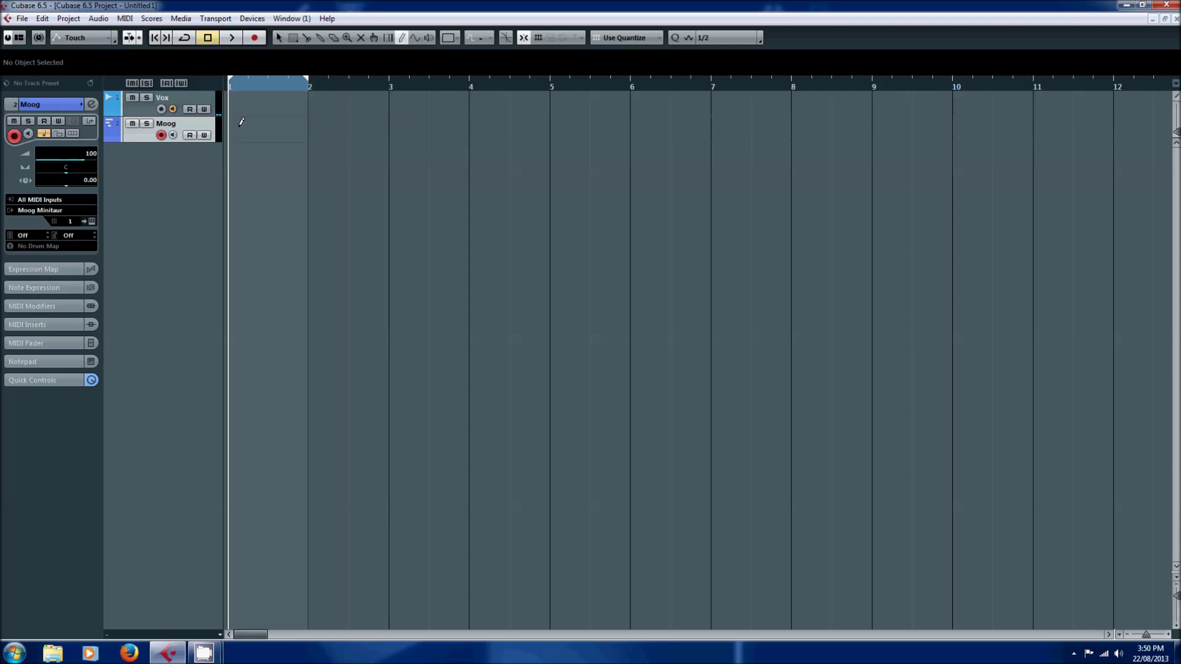
drag(231, 129, 309, 131)
right_click(311, 126)
click(316, 127)
double_click(261, 124)
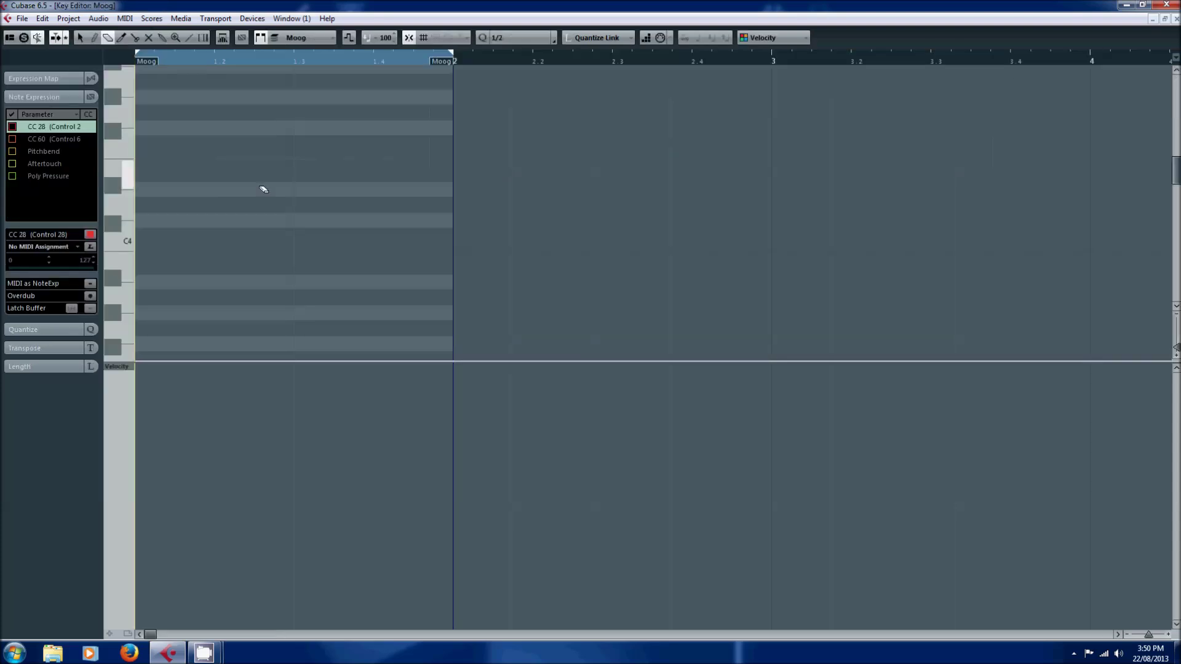
Draw a C2 note at the start of bar 1 in the Key Editor, then close it.
right_click(165, 234)
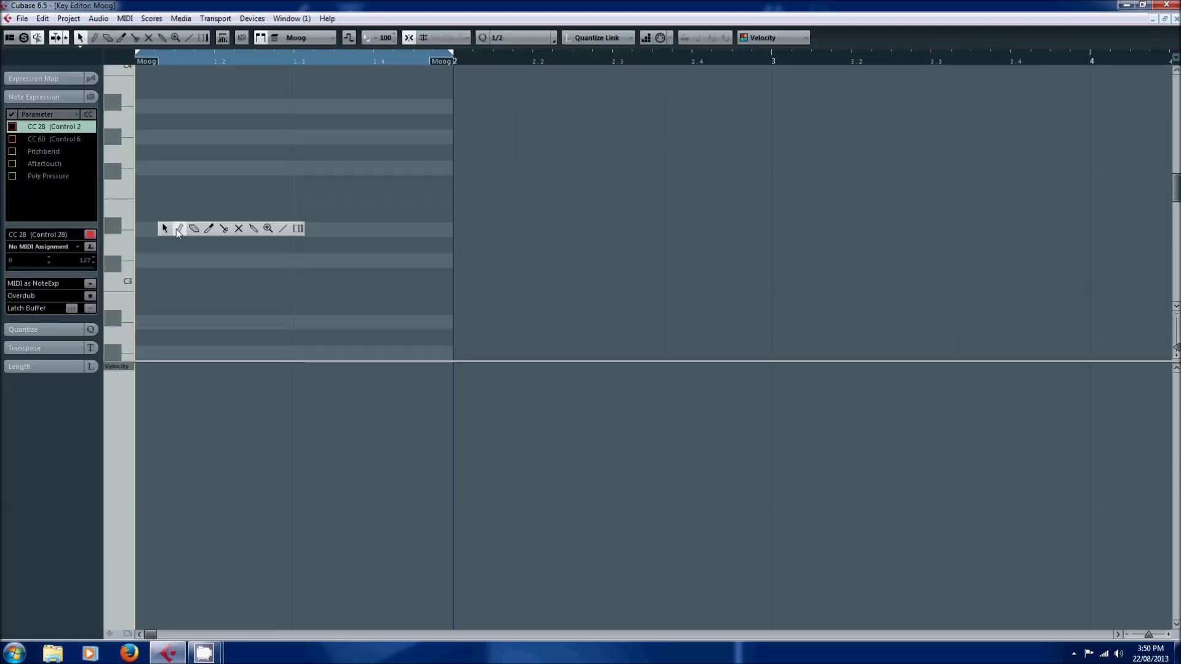
click(177, 230)
scroll(160, 259, down, 5)
click(155, 316)
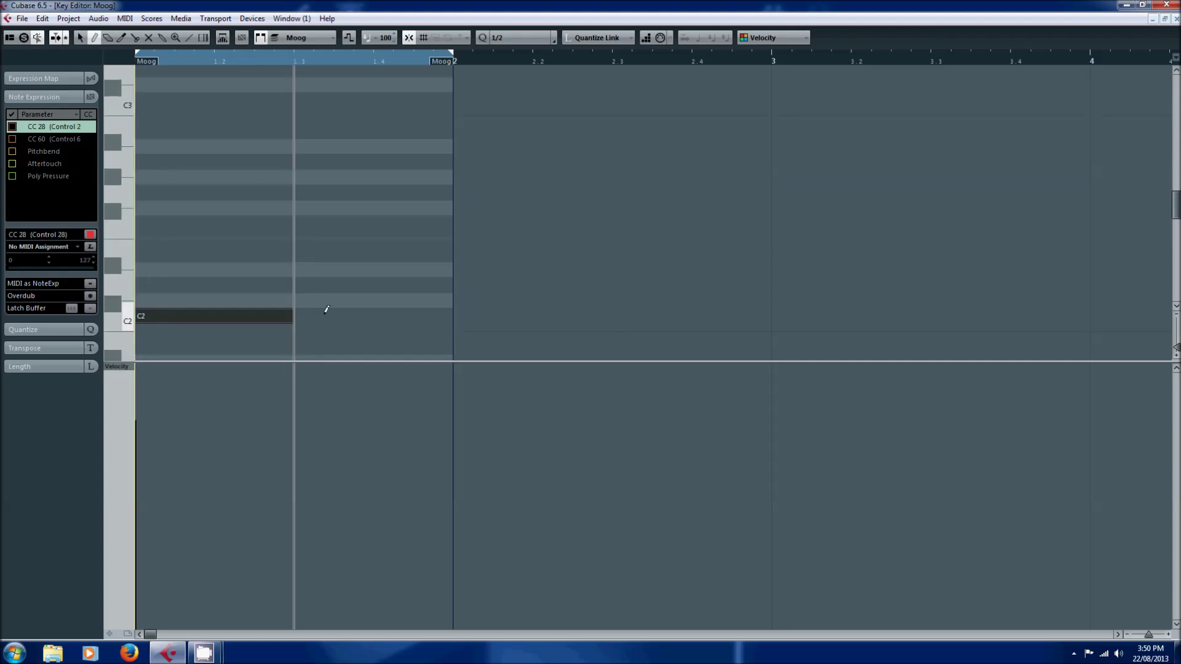
click(1176, 18)
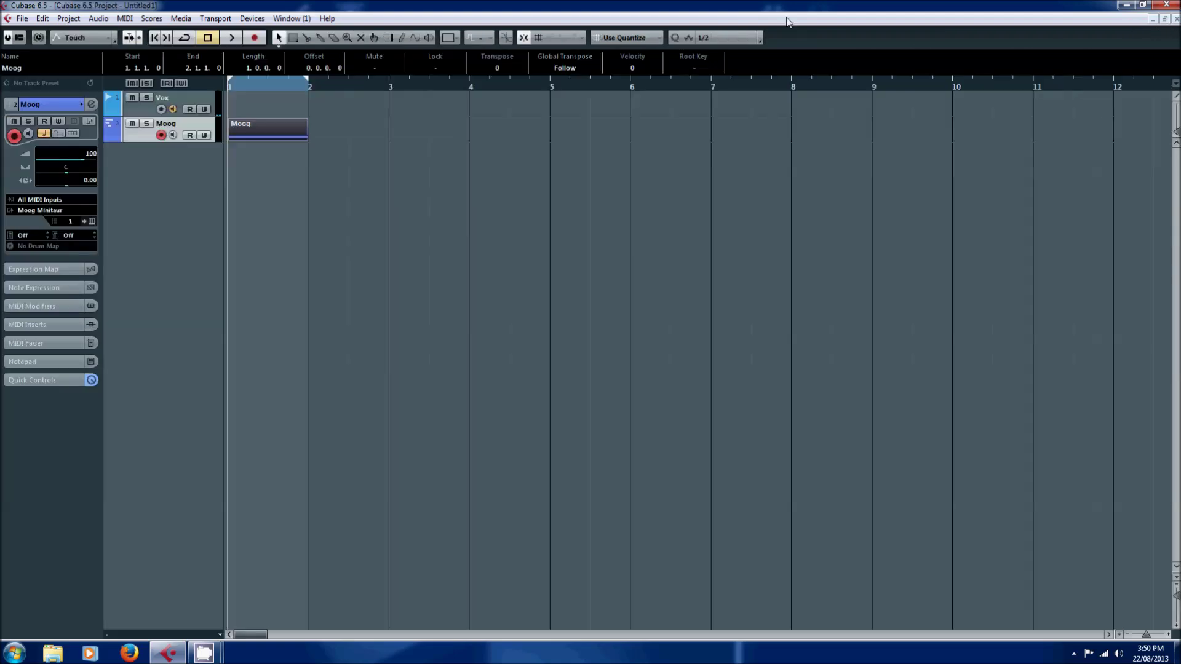
Turn on looping and play the Moog part from bar 1, then stop.
click(232, 38)
click(184, 37)
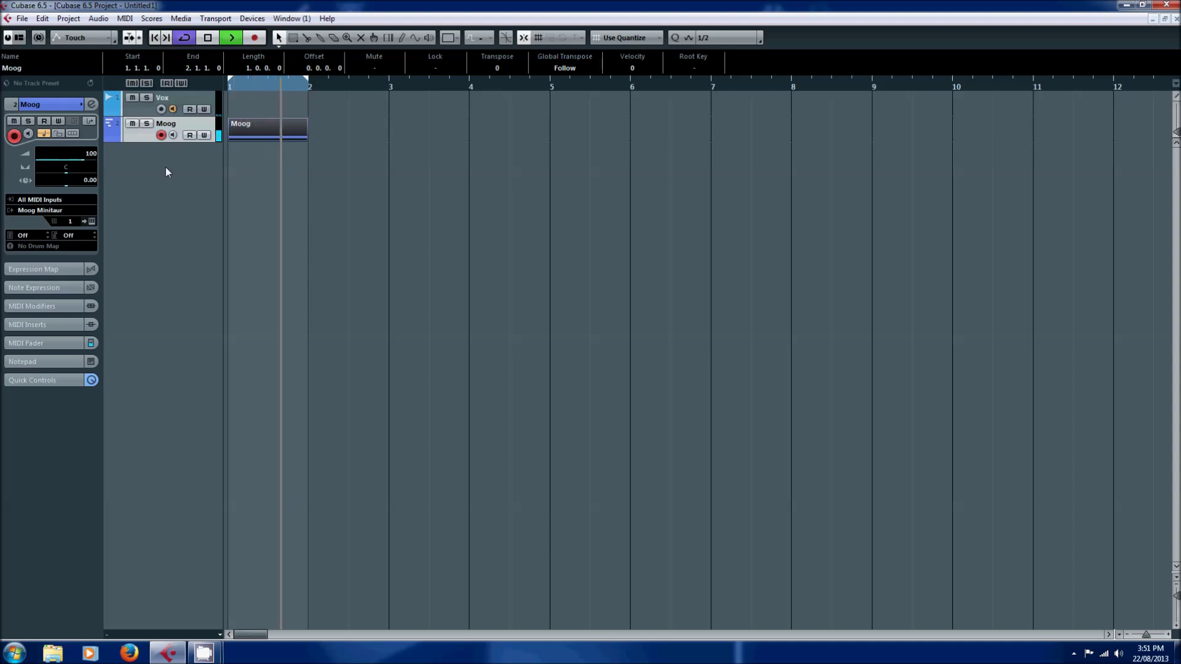
key(space)
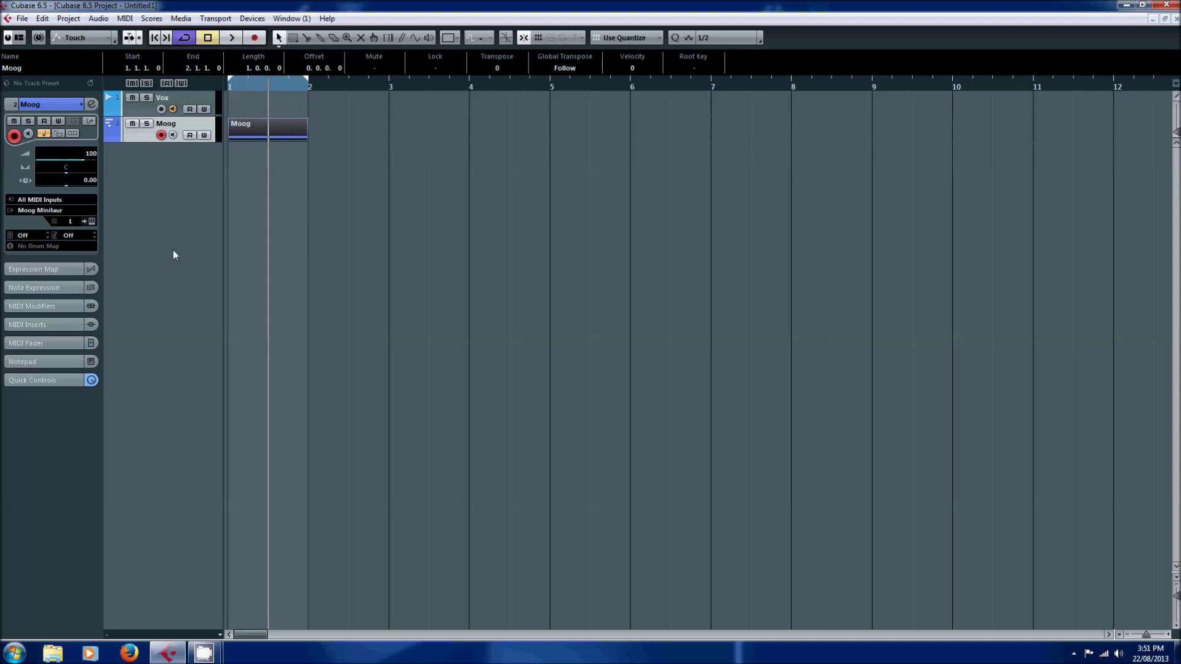
right_click(175, 179)
Add a new audio track with Mono configuration.
click(186, 186)
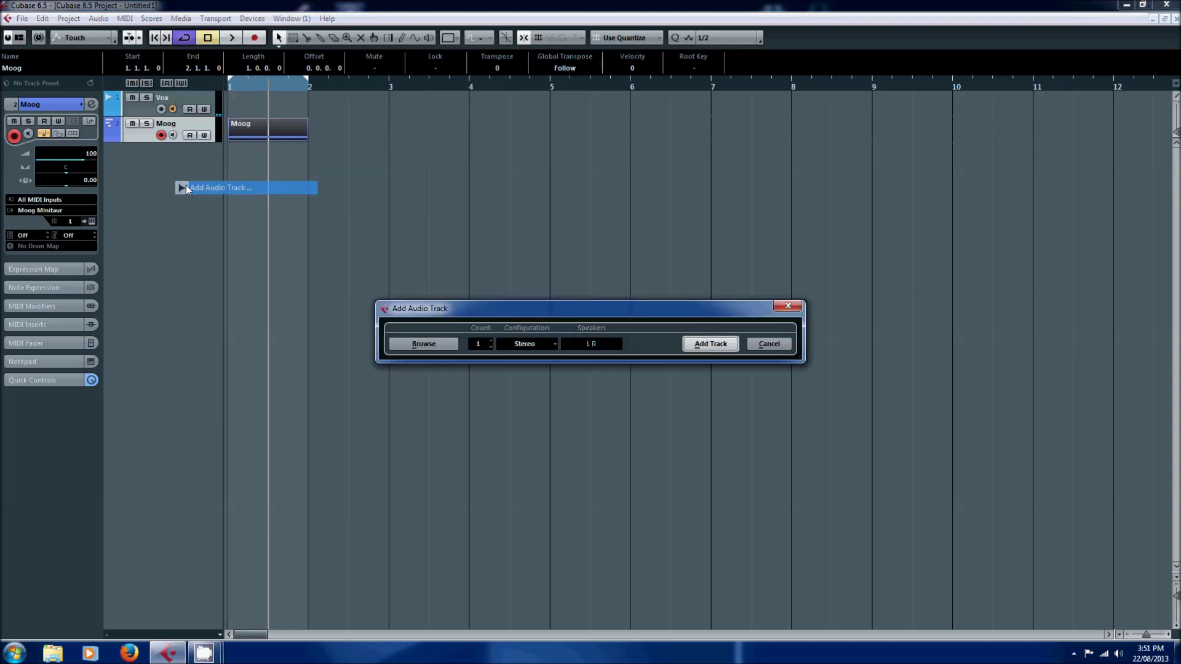
click(535, 347)
click(536, 355)
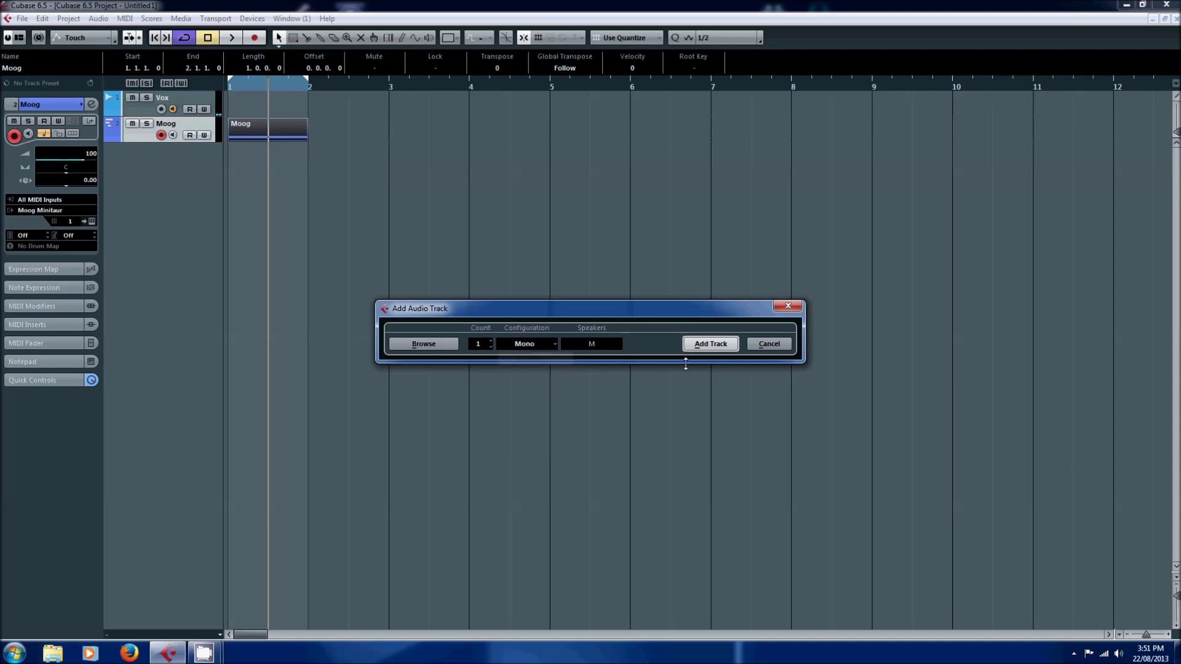
click(712, 345)
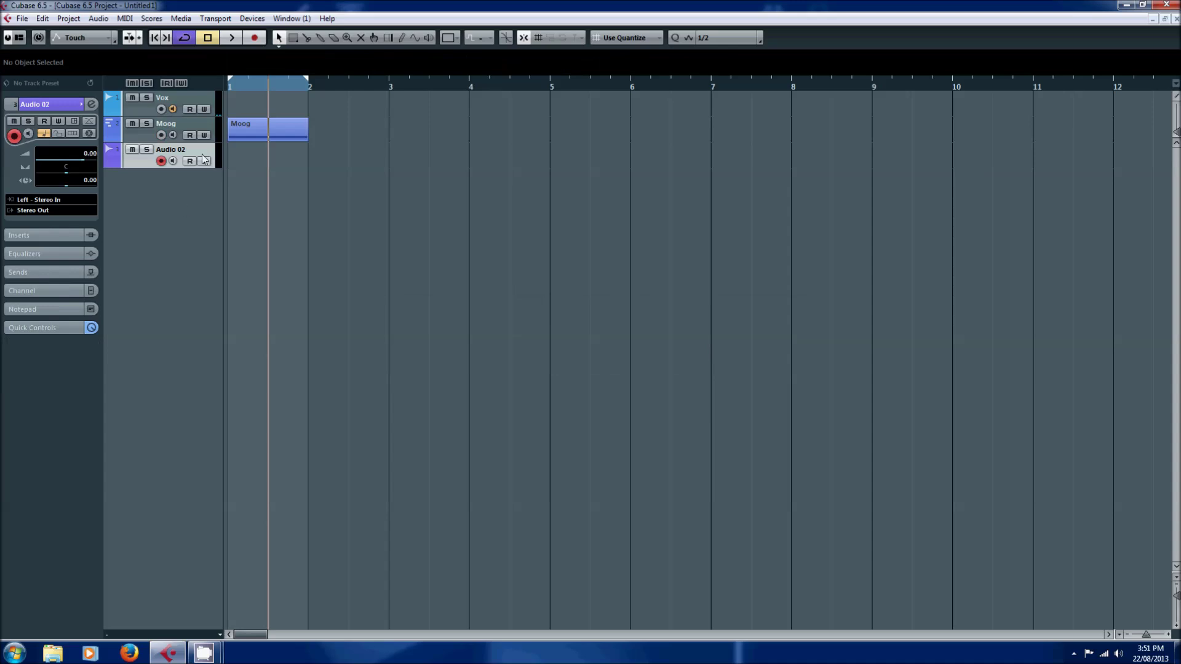
Rename the new audio track to Moog Audio'.
double_click(182, 151)
text(Moog Audio')
key(Return)
click(252, 19)
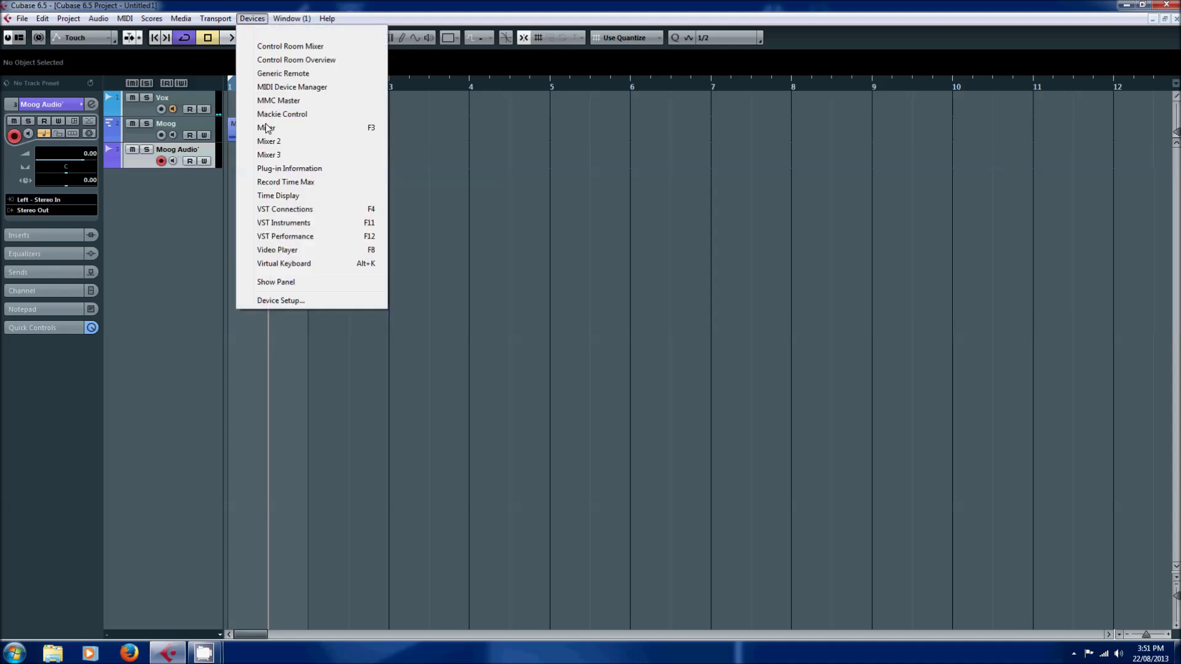
Glance at Device Setup, then confirm in VST Connections that Stereo In uses UR824 Analog In 1 and 2.
click(297, 306)
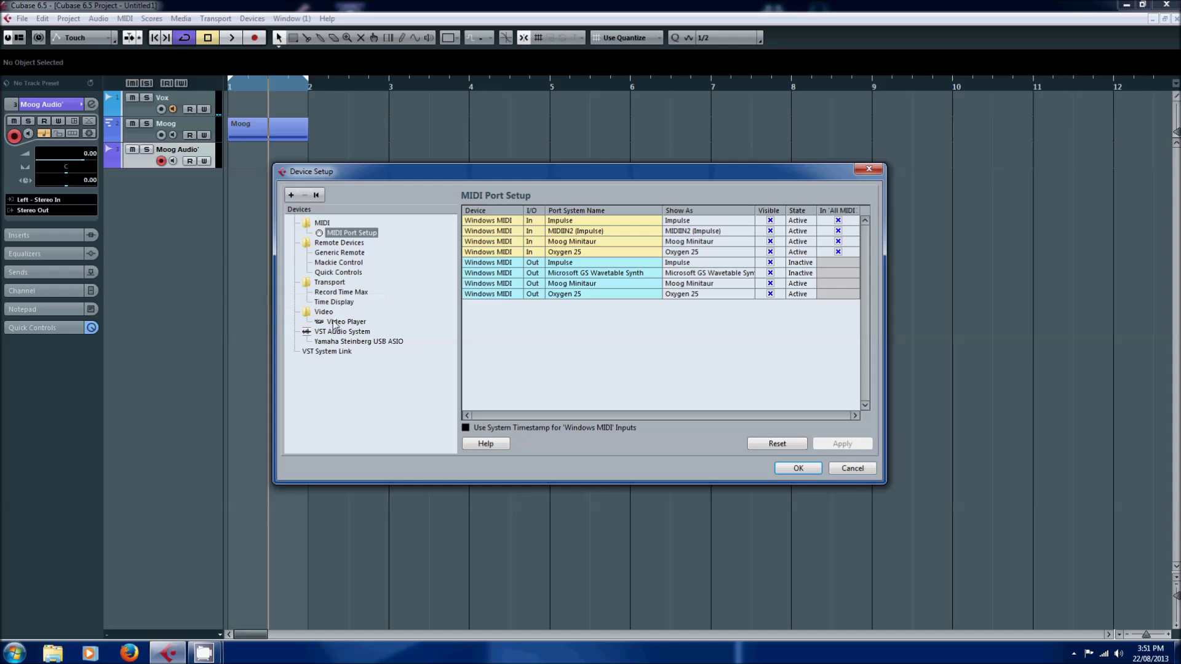
click(852, 468)
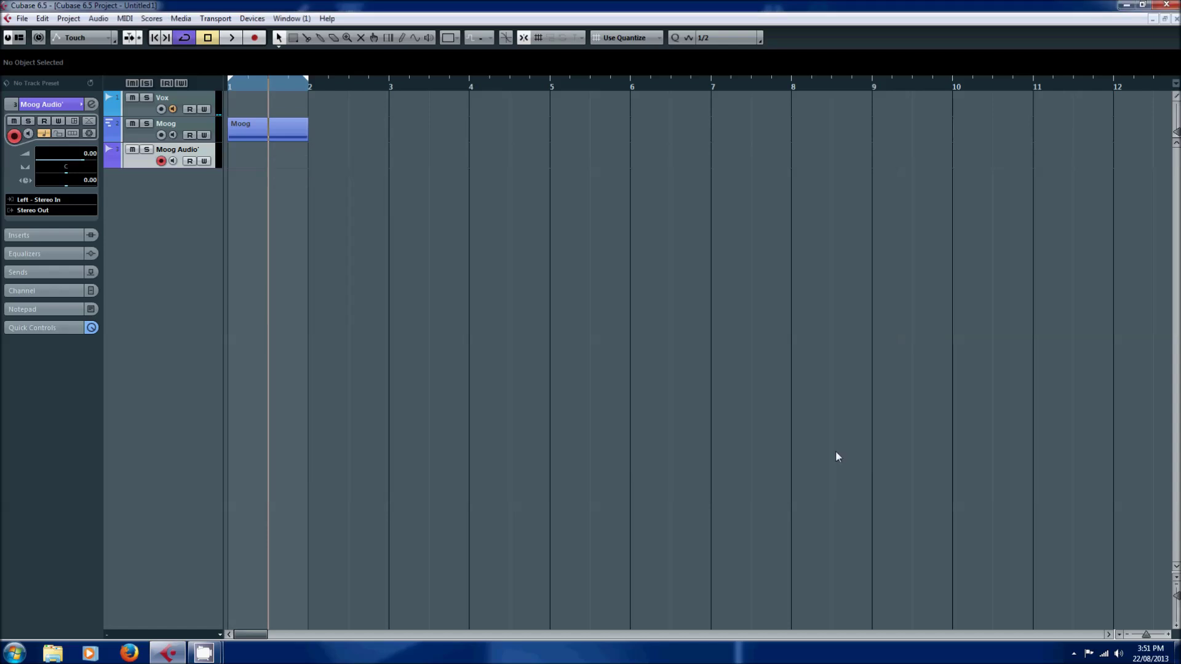
click(146, 18)
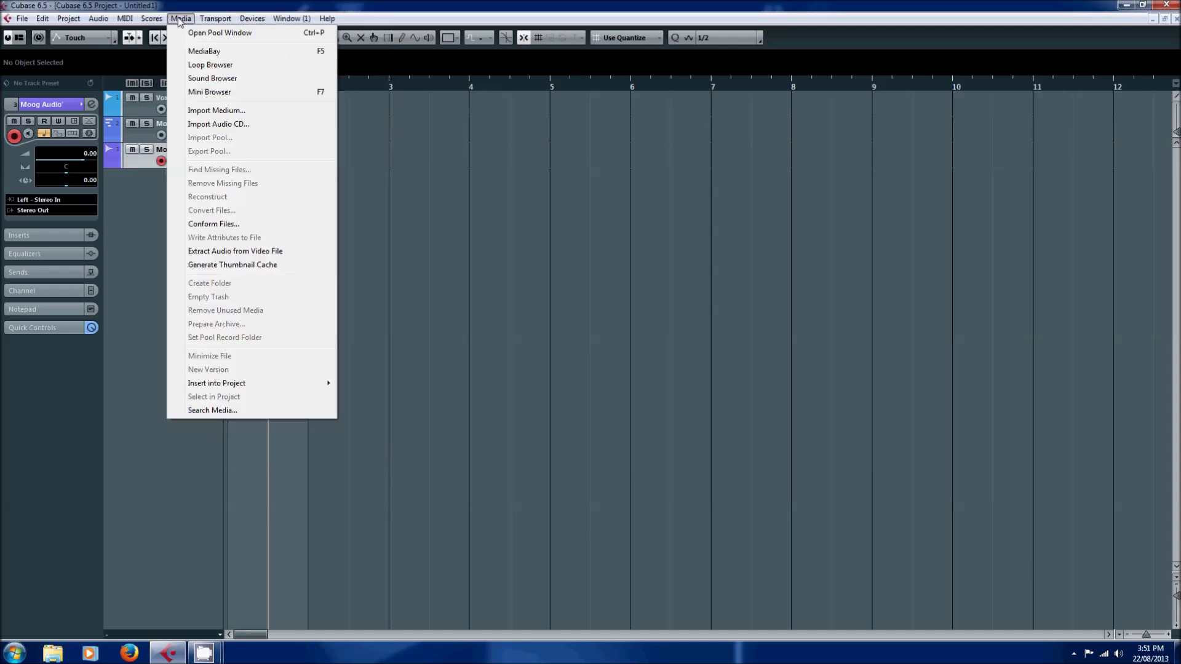
mouse_move(252, 18)
click(271, 210)
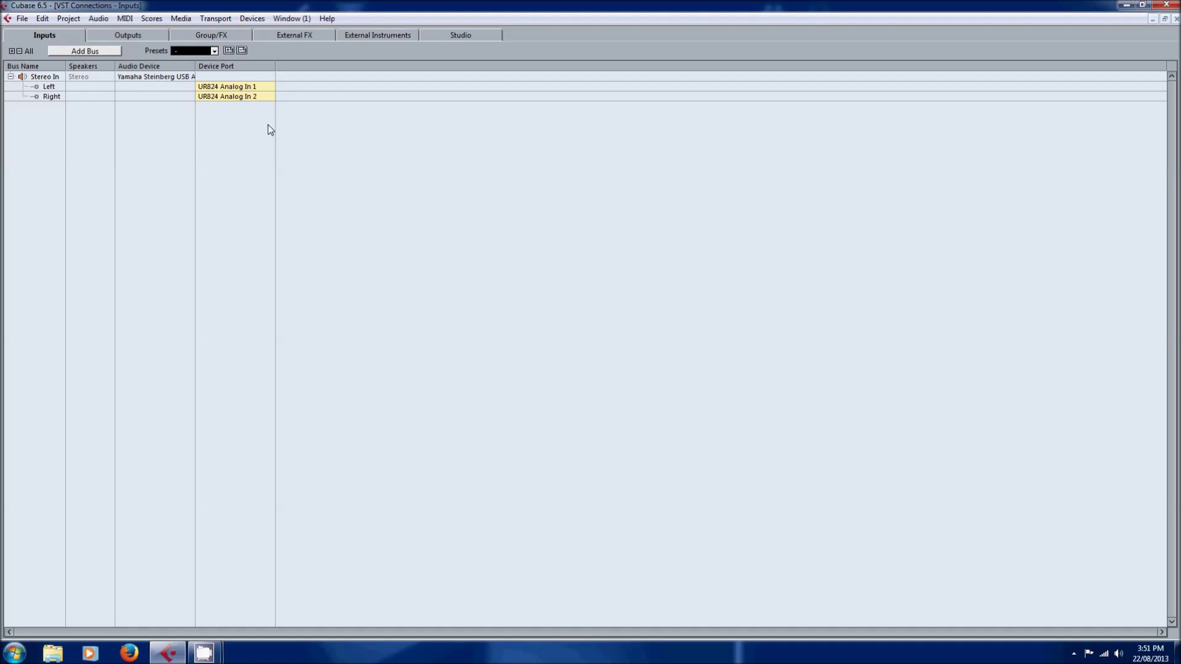
click(237, 88)
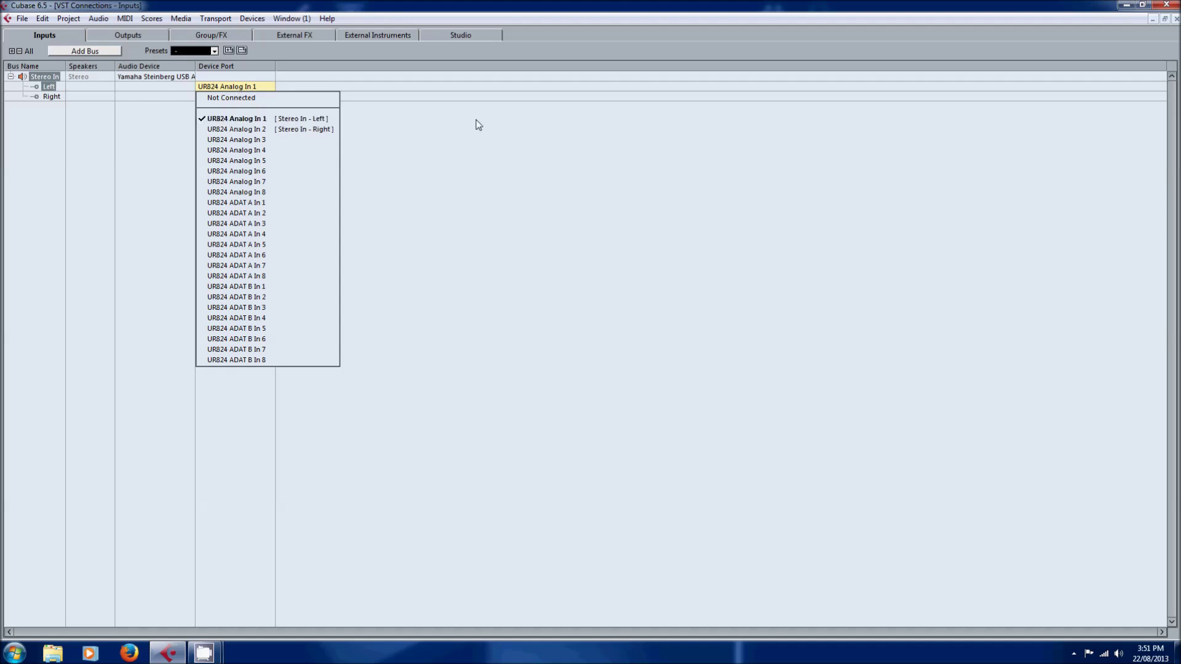
click(584, 152)
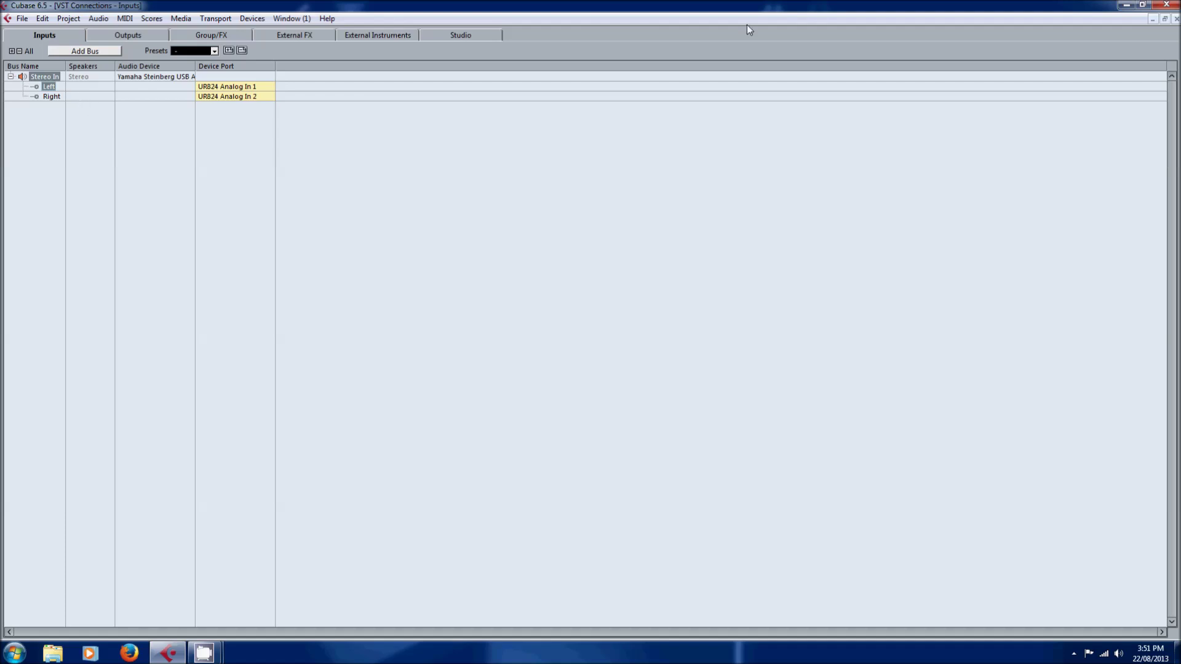
click(1177, 19)
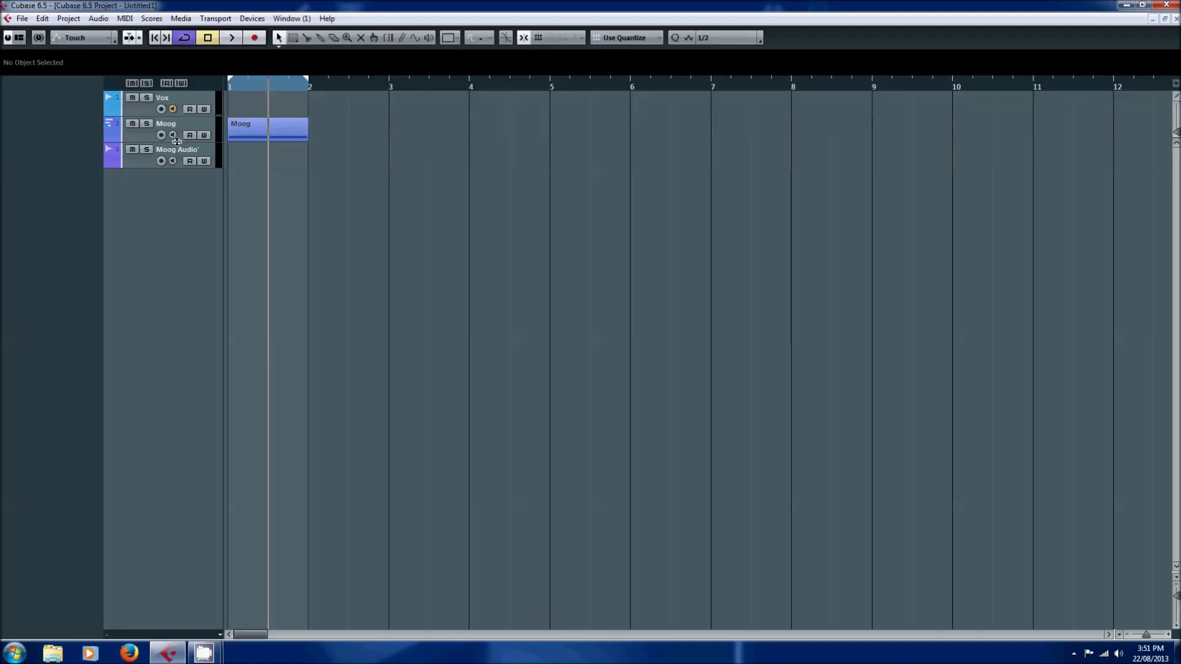
Set the Moog Audio' track's input to Right - Stereo In.
click(35, 201)
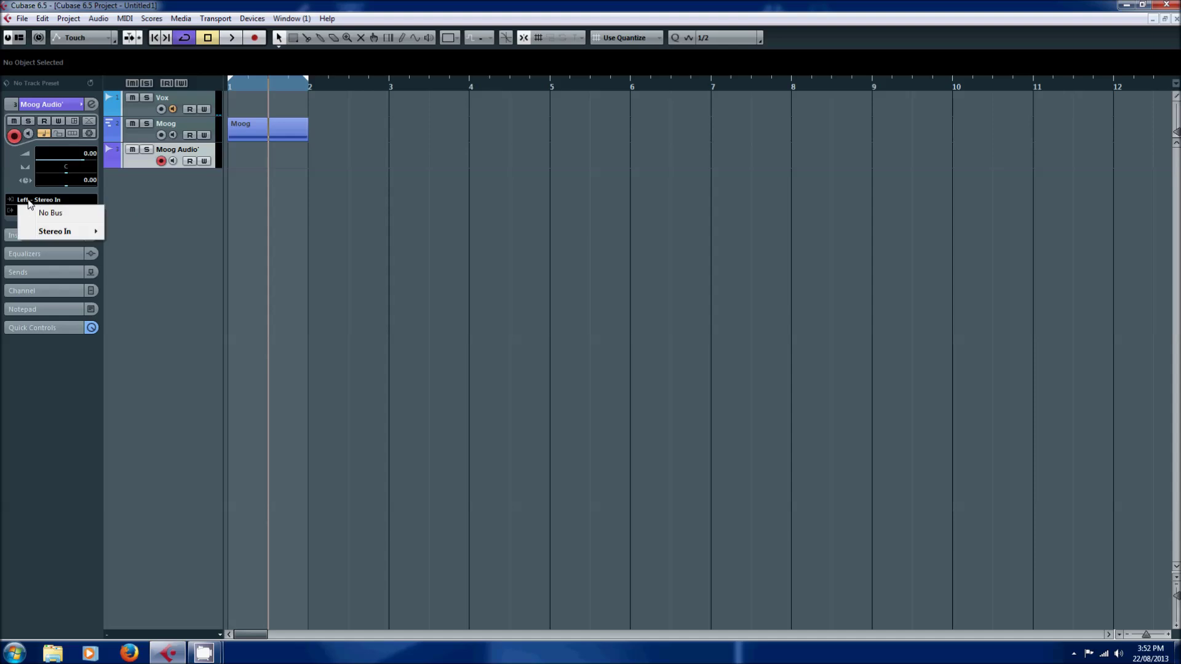
mouse_move(86, 232)
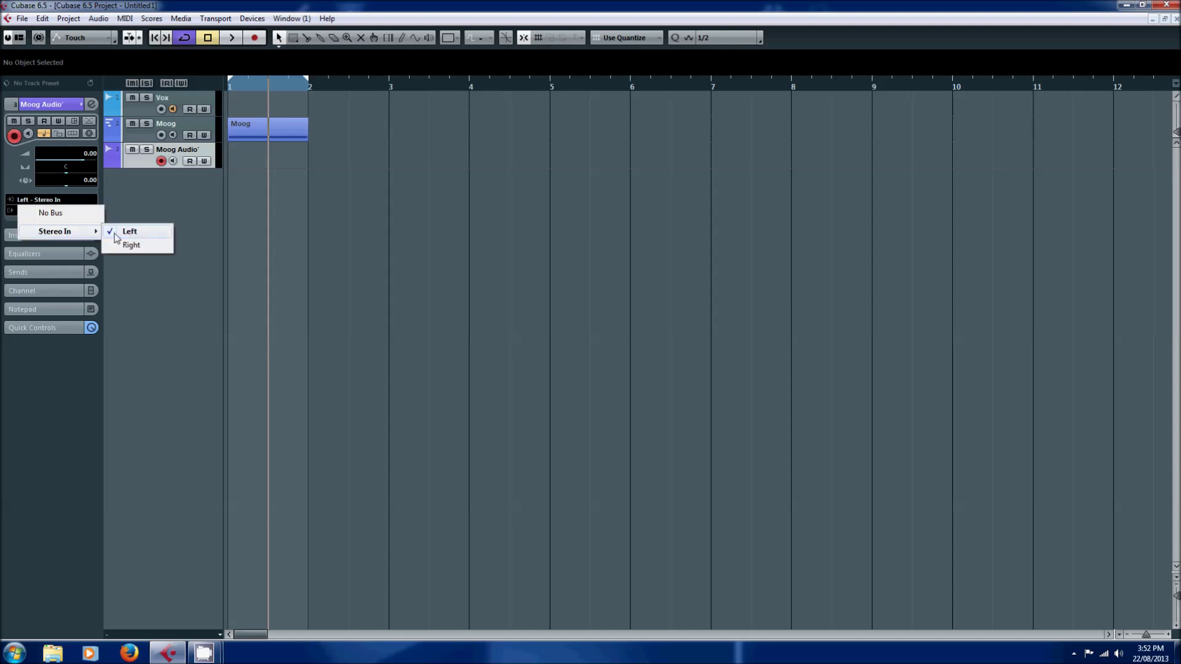
click(147, 248)
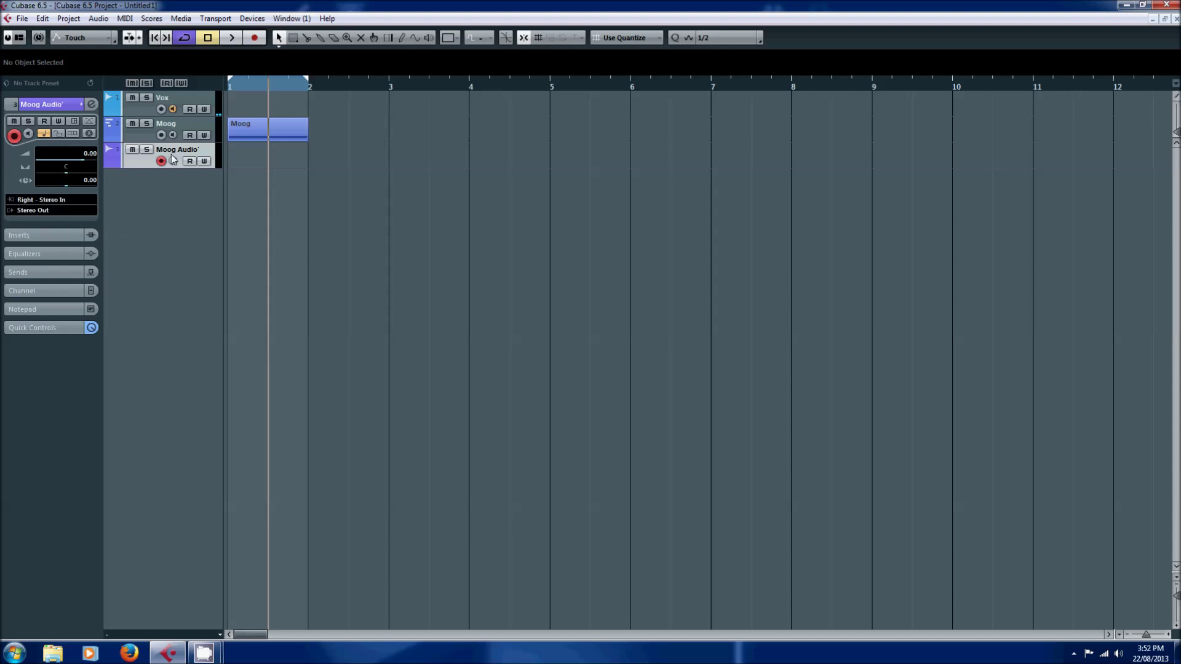
Play back from bar 1 to test, stop, and extend the loop range to bar 5.
click(246, 87)
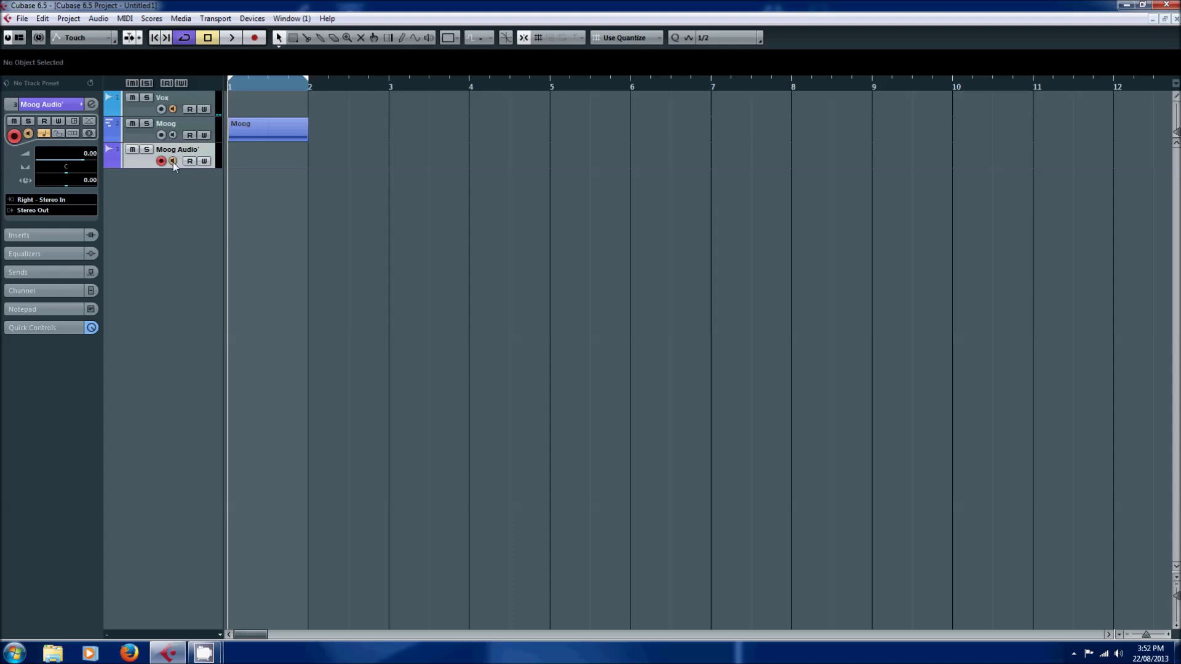
click(232, 37)
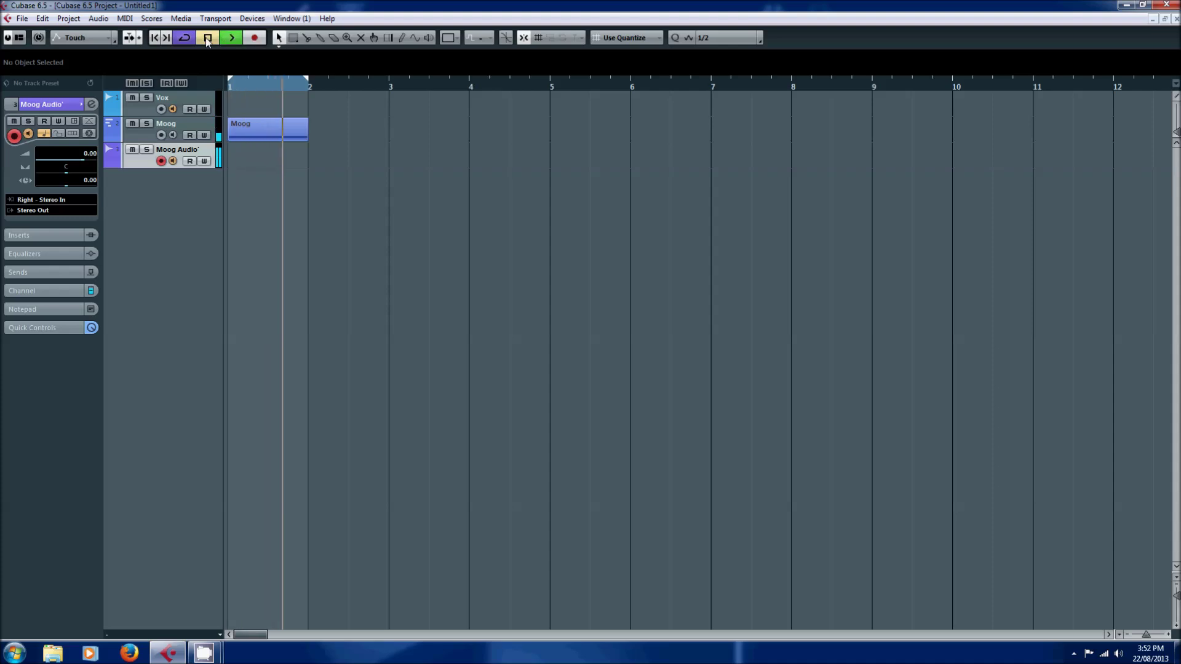
click(208, 39)
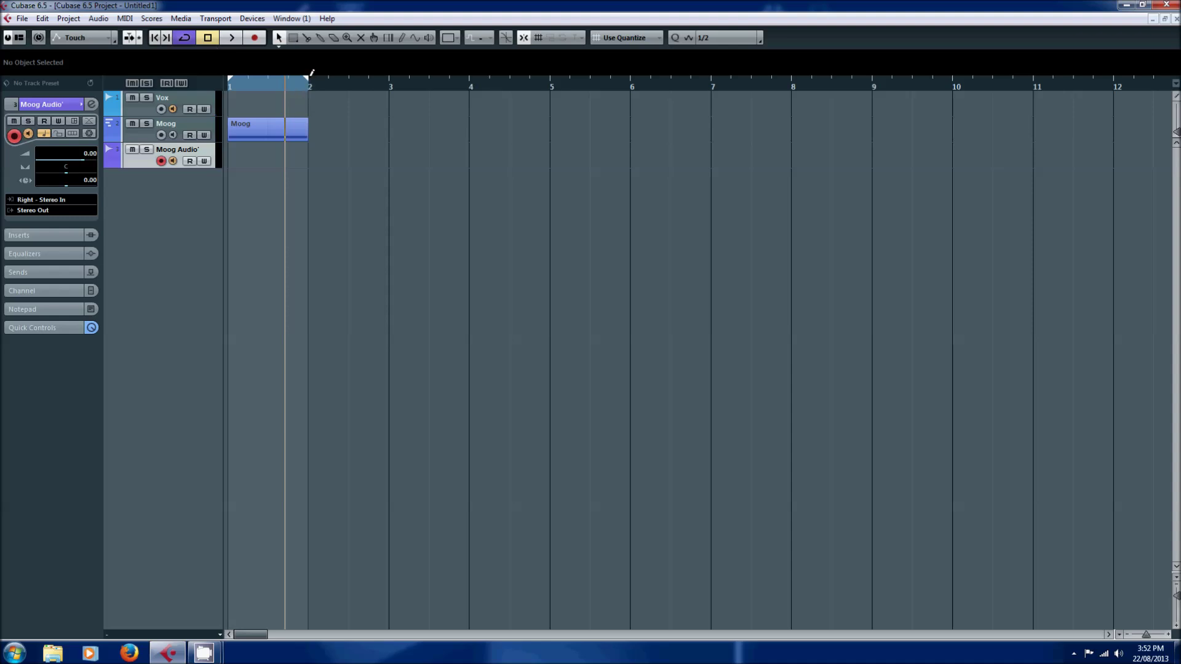
drag(306, 78, 548, 91)
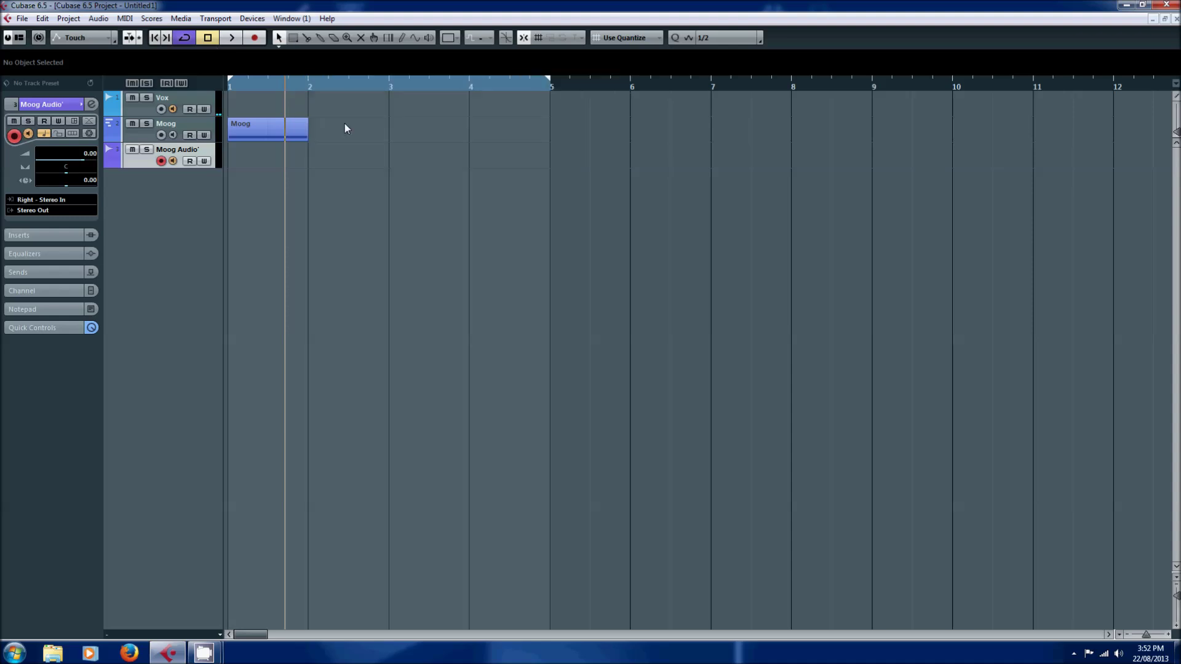
Duplicate the Moog MIDI part with Ctrl+D to fill up to bar 5.
click(300, 129)
key(ctrl+d)
key(ctrl+d)
key(ctrl+d)
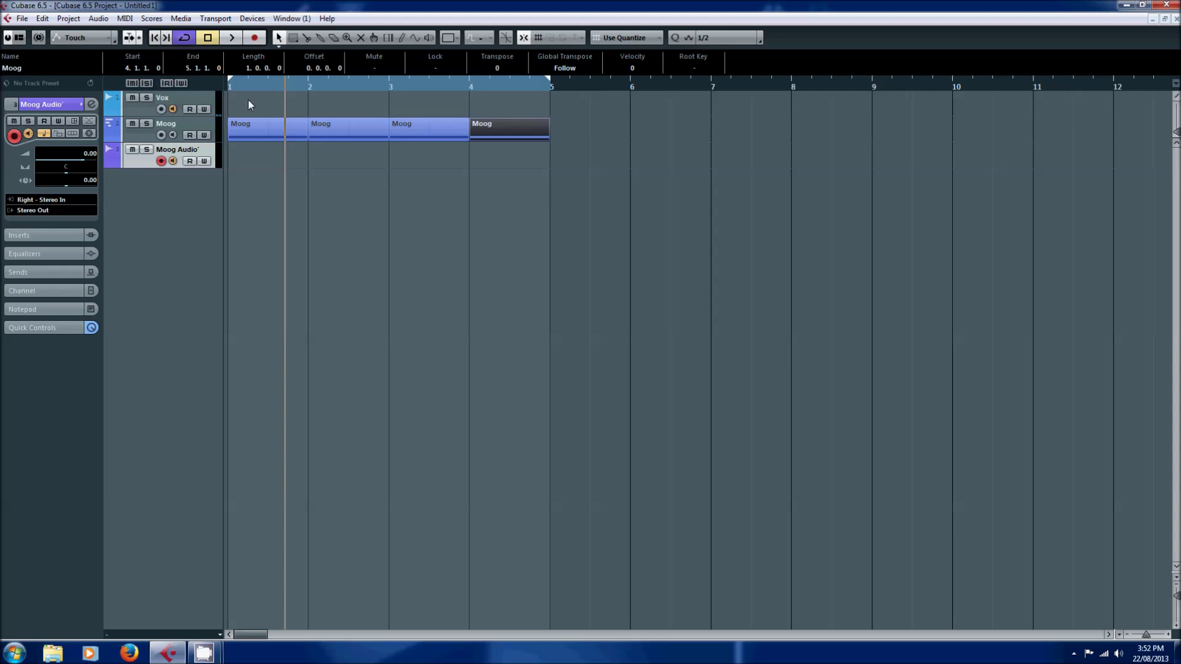
key(g)
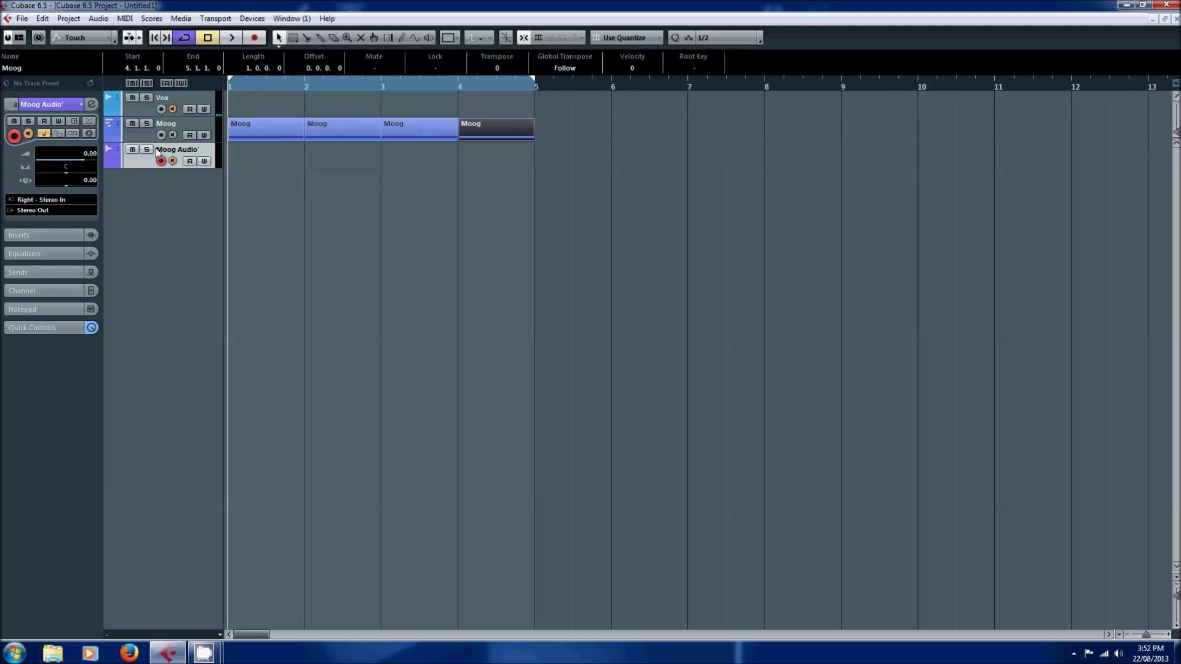
Record an audio take on Moog Audio' and inspect its waveform in a taller track.
click(256, 37)
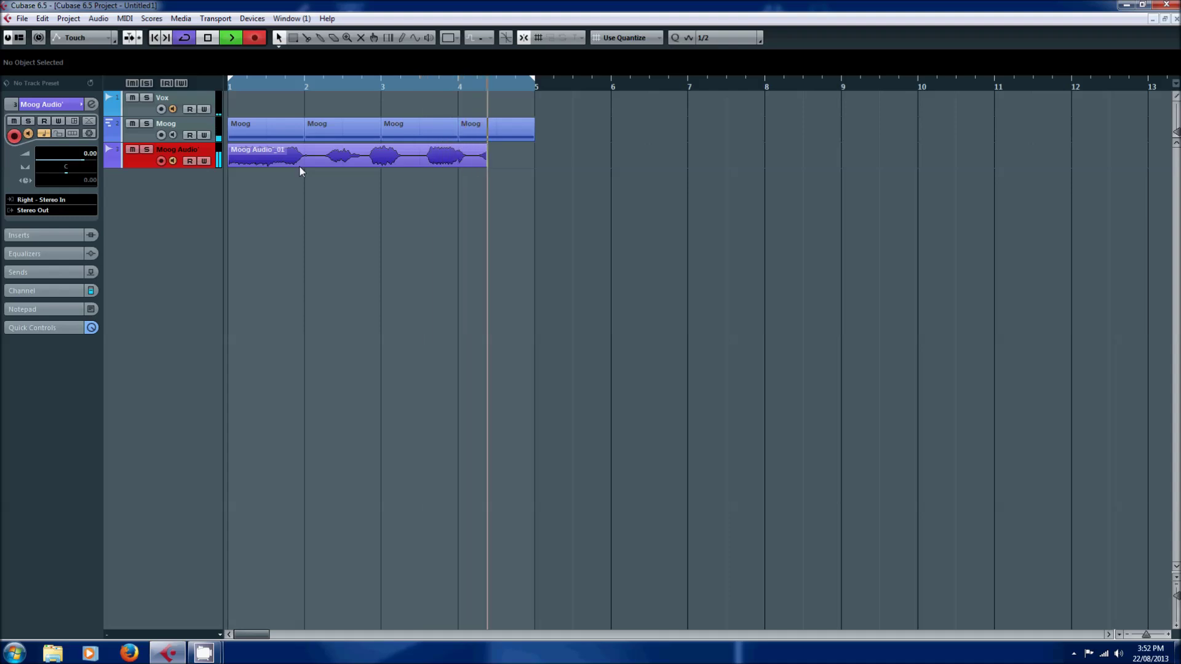
key(space)
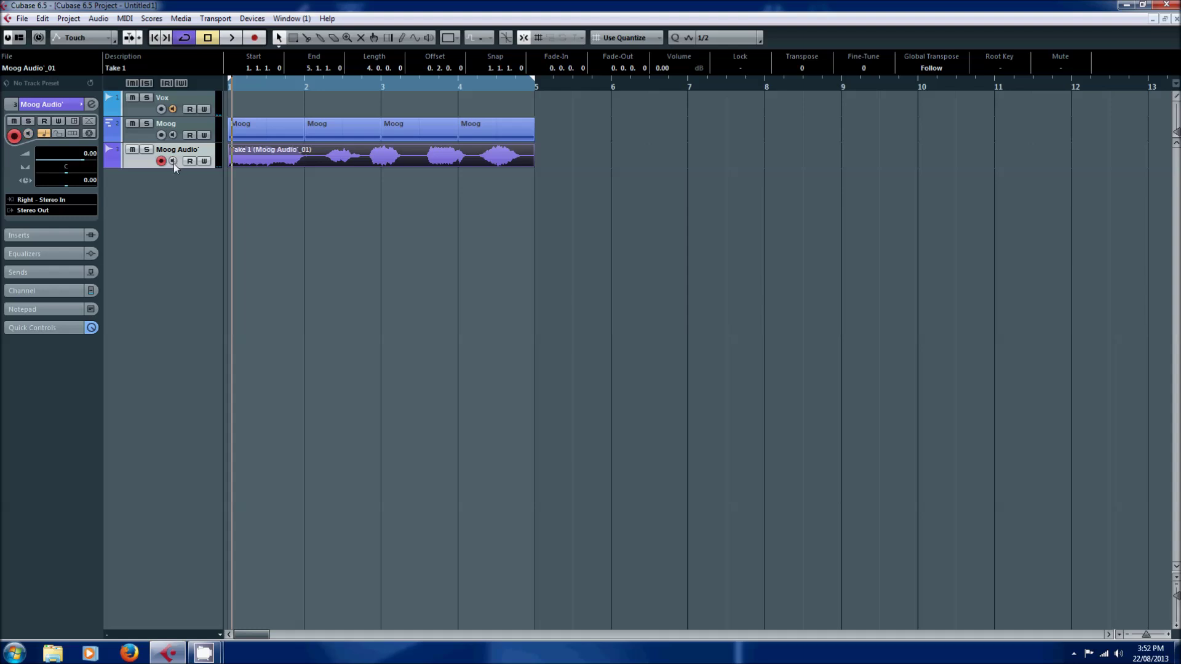
drag(170, 168, 167, 251)
key(h)
key(h)
key(h)
key(h)
key(h)
key(h)
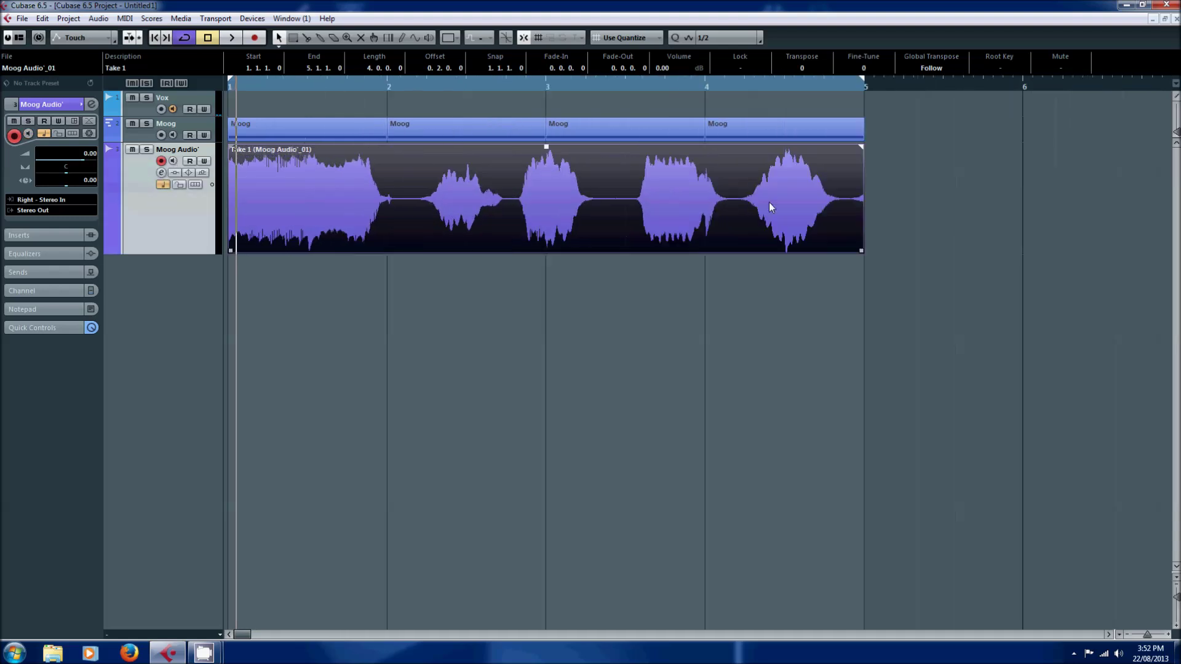
key(g)
key(g)
key(g)
key(g)
key(g)
key(g)
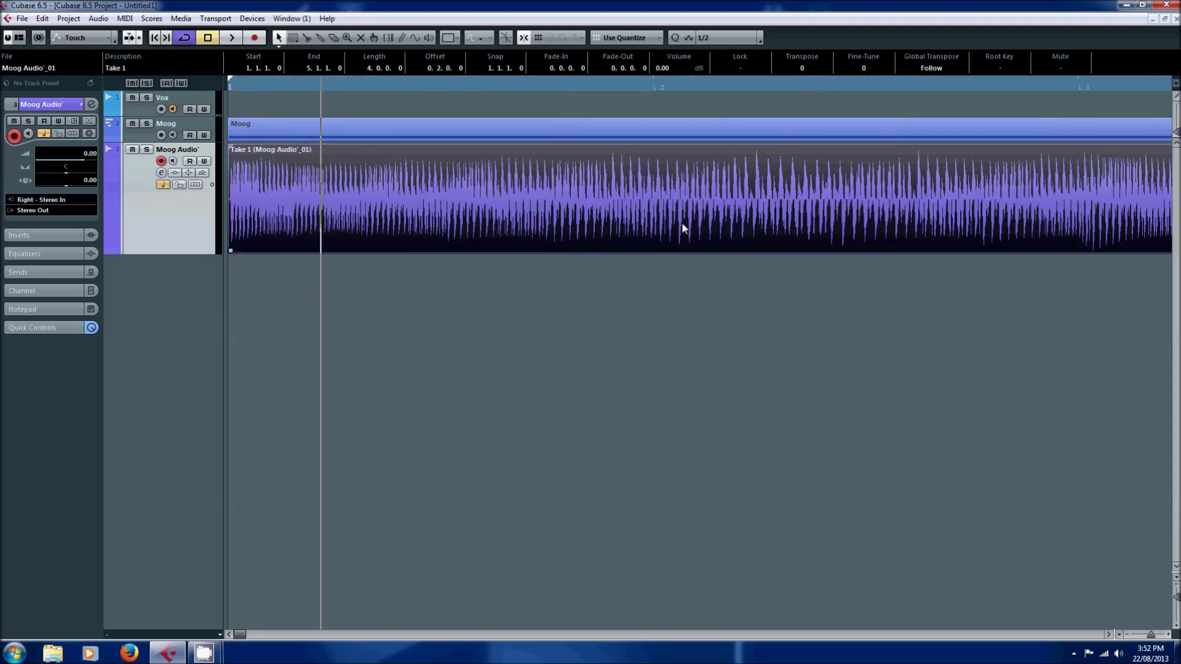
key(g)
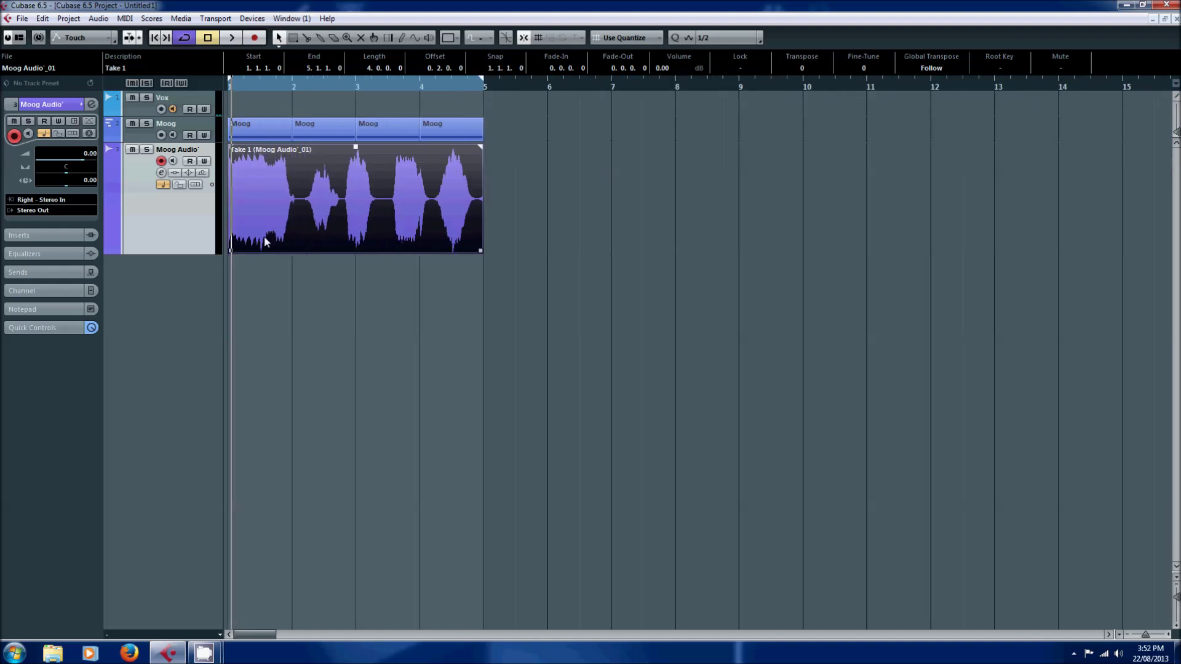
drag(183, 253, 183, 193)
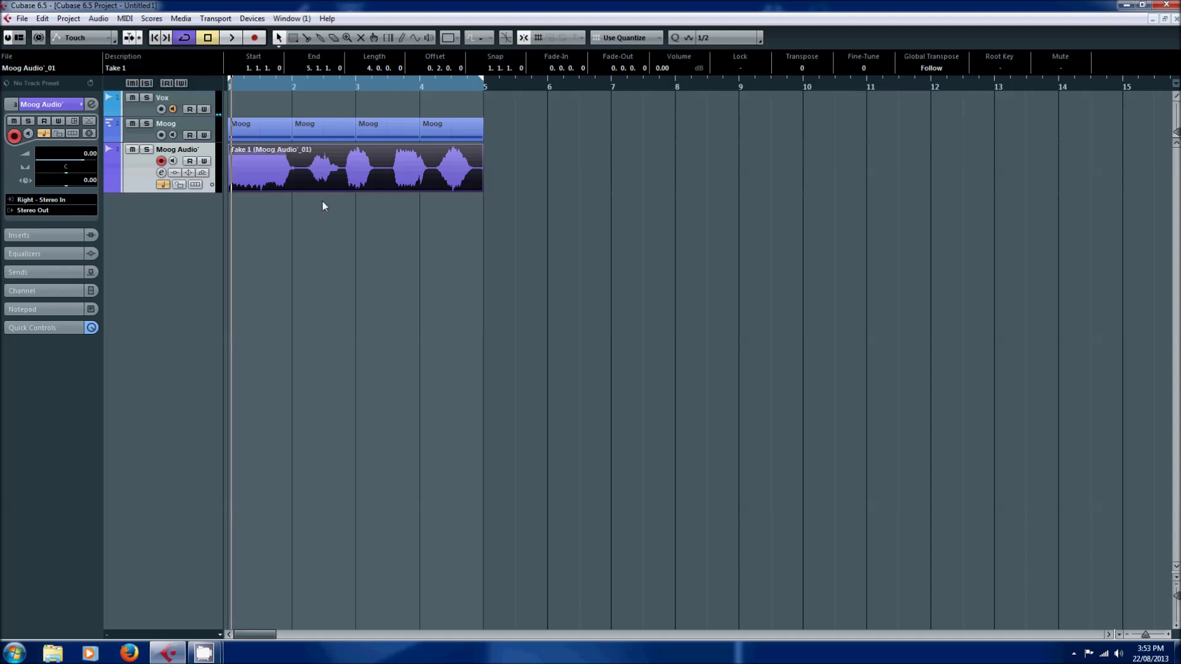
Erase the Take 1 audio event with the Erase tool and return to the Object Selection tool.
right_click(253, 160)
click(305, 159)
click(314, 172)
key(1)
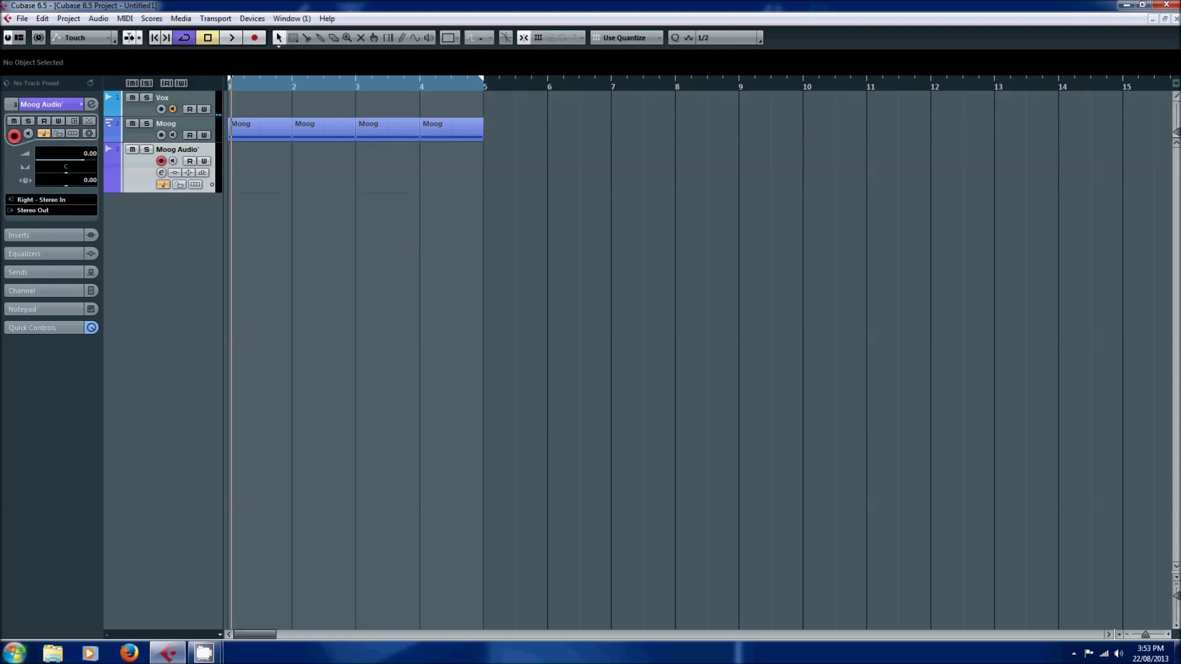
click(52, 653)
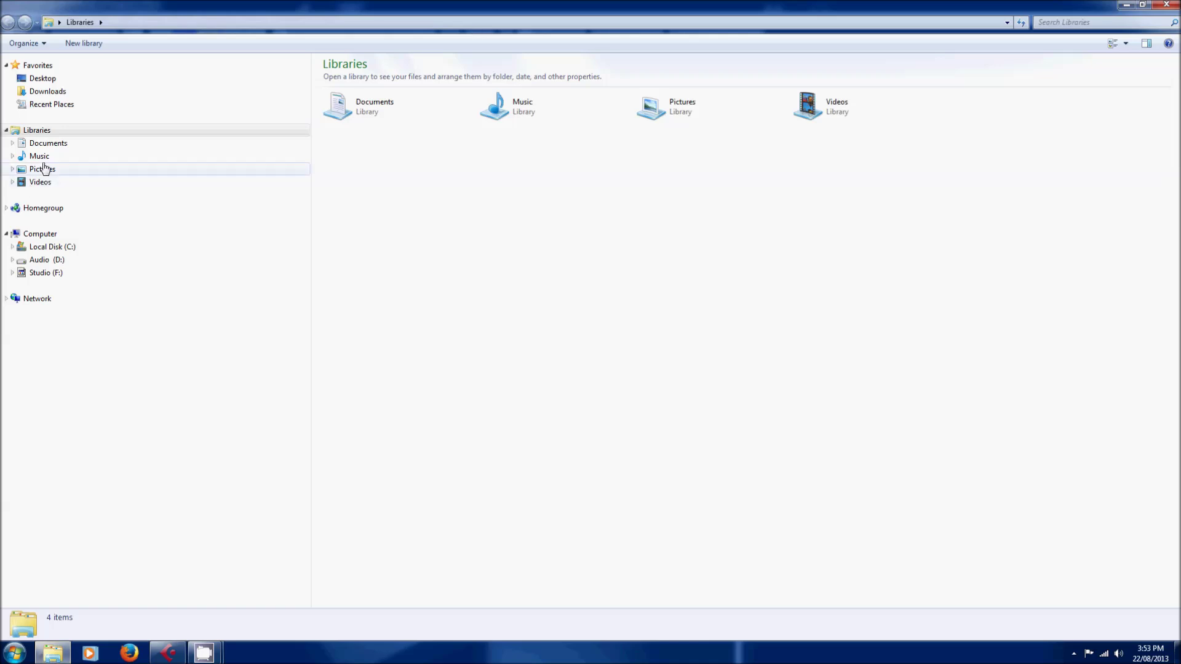
Browse to Documents > Moog Minitaur > New ones and select the MINITAUR_MANUAL_AD_0 PDF.
click(46, 143)
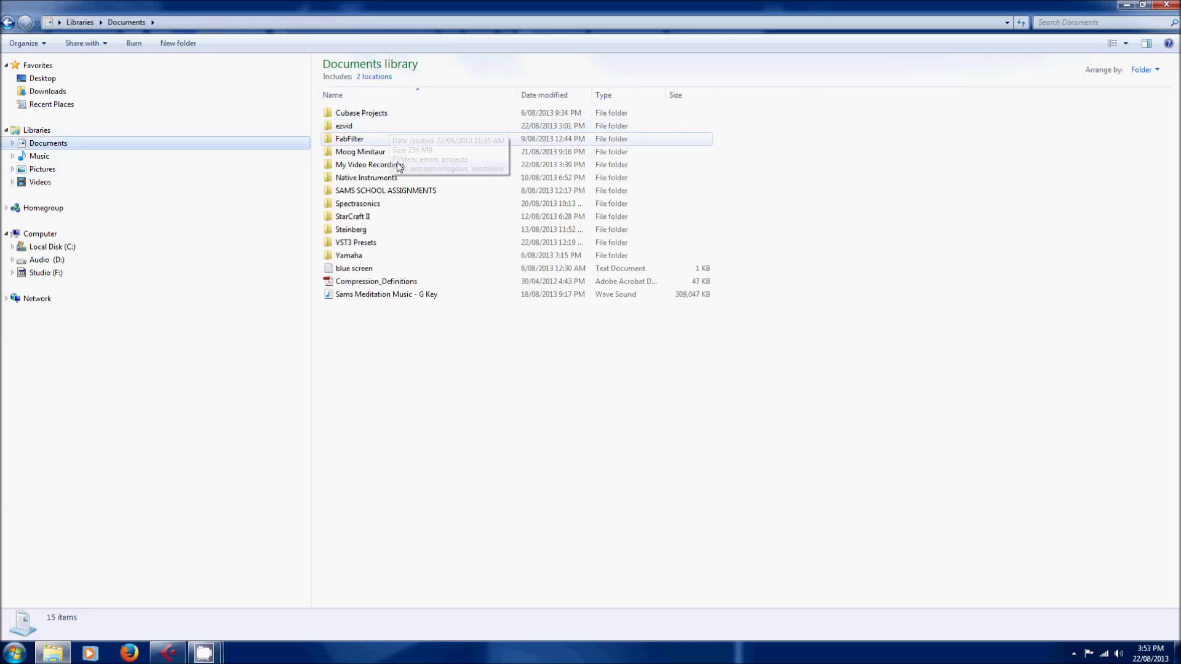
double_click(409, 153)
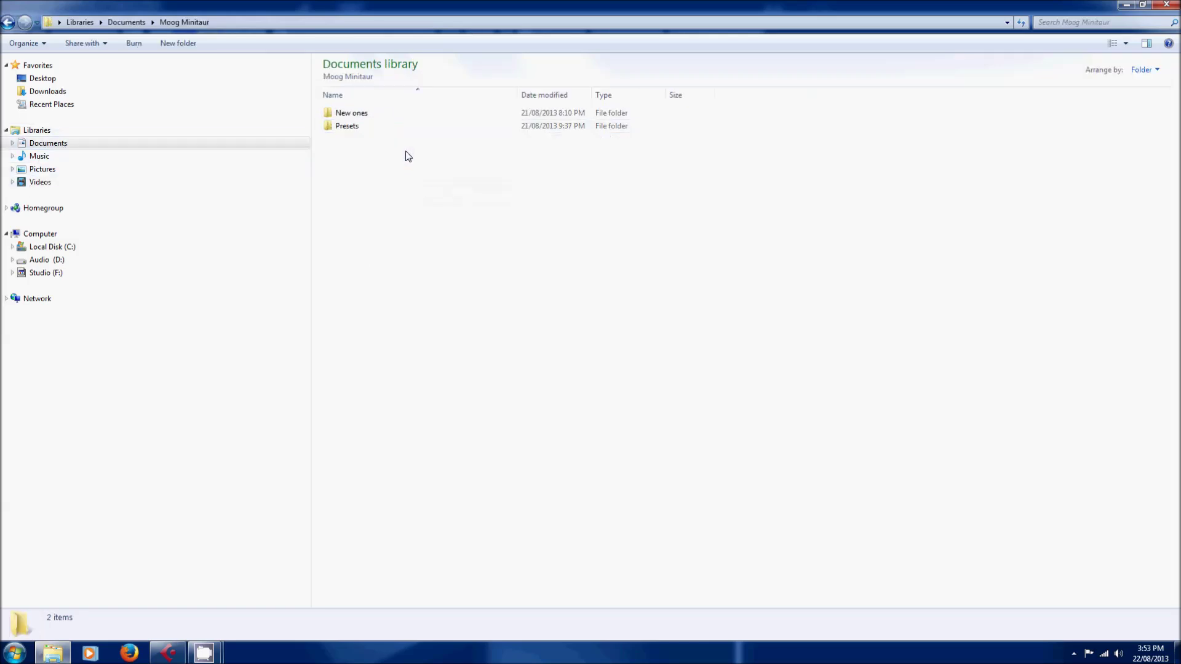
double_click(362, 126)
key(BackSpace)
double_click(354, 113)
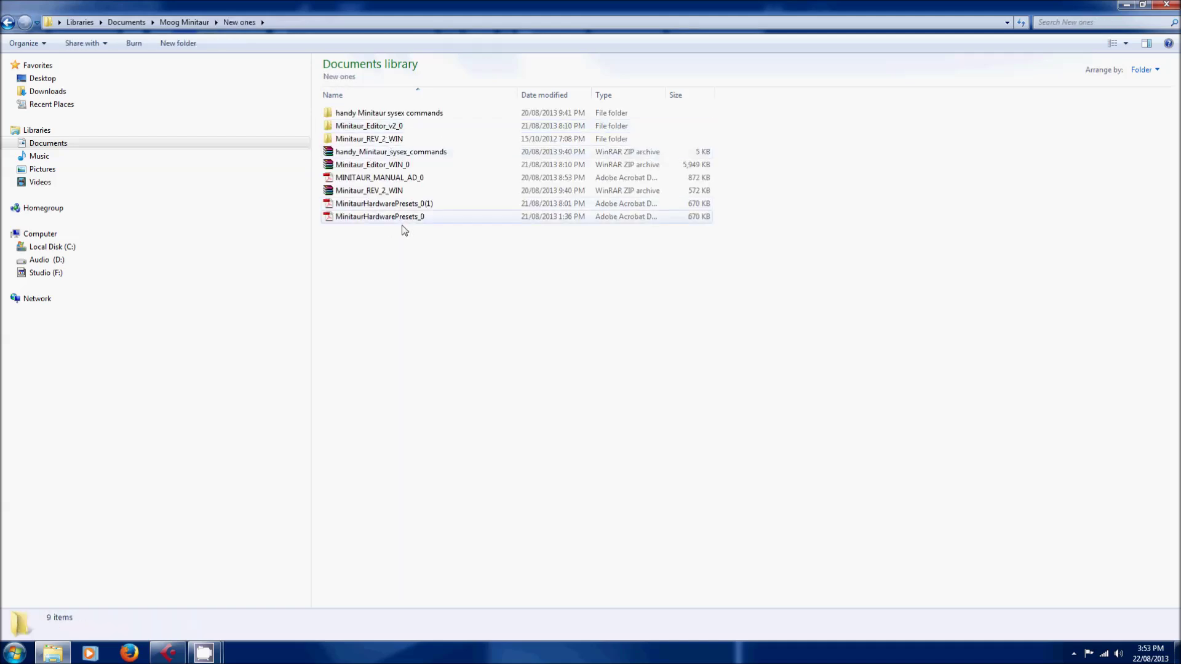
click(471, 178)
Open the Minitaur manual PDF and scroll to the page 23 CC chart.
key(Return)
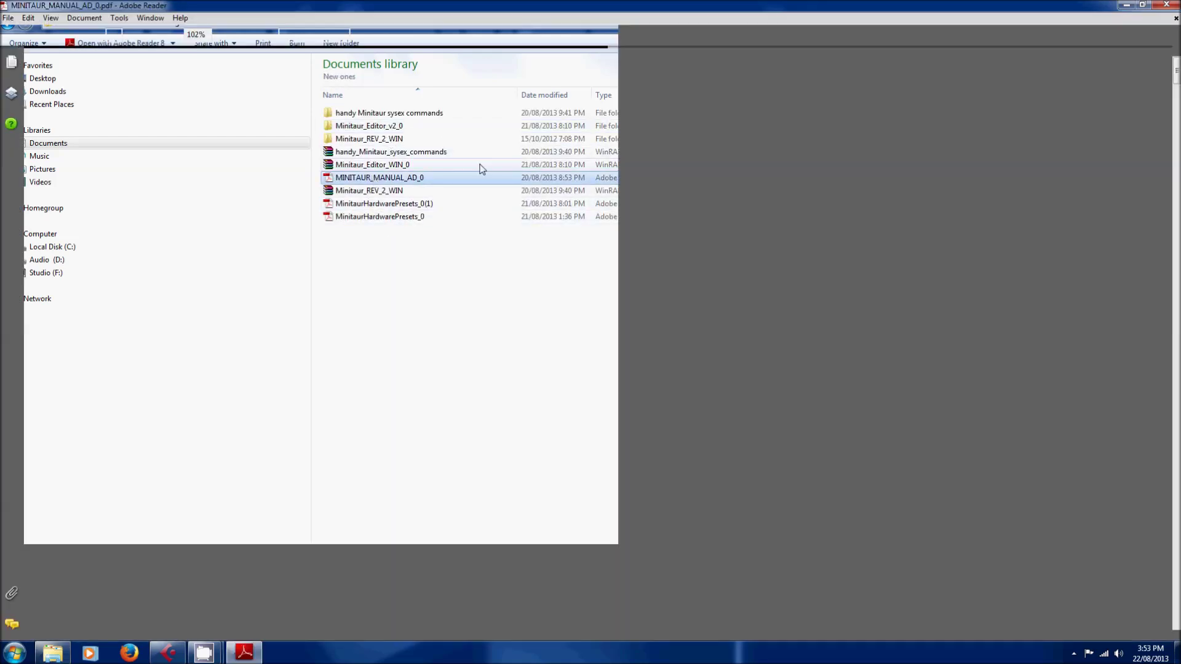
scroll(477, 246, down, 3)
scroll(475, 285, down, 5)
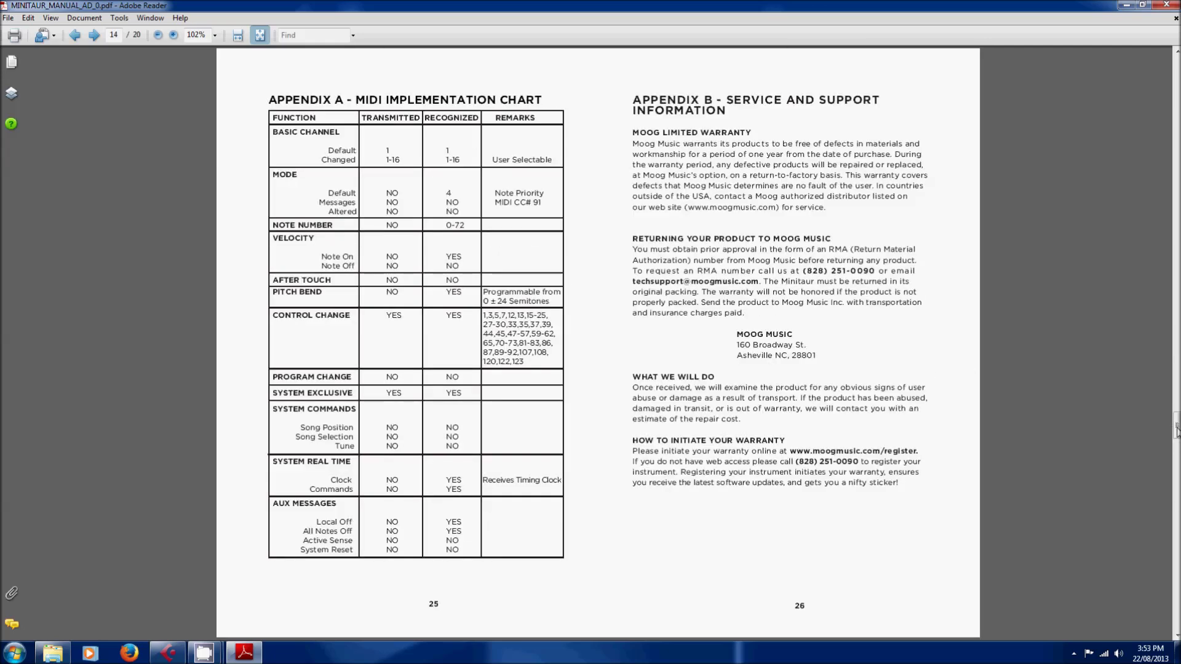
scroll(1176, 431, up, 1)
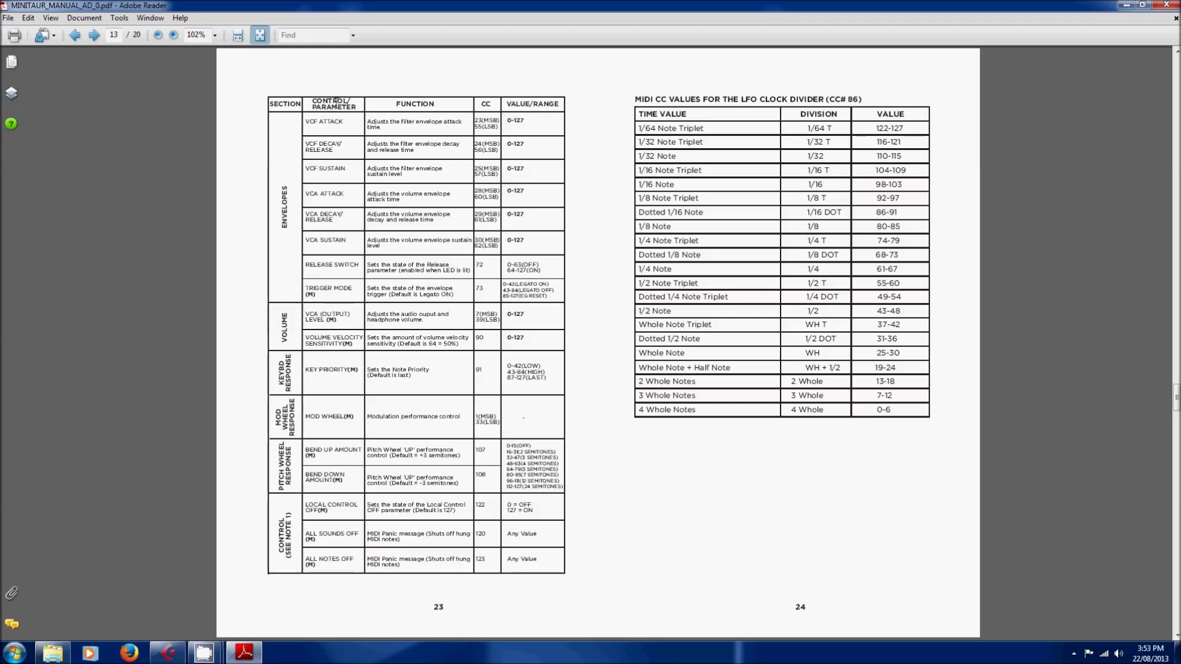
Select the CC header and VCF ATTACK's 127, restore the Reader window, and minimise Explorer.
drag(479, 105, 496, 105)
drag(516, 120, 528, 120)
drag(891, 5, 1178, 58)
click(1131, 5)
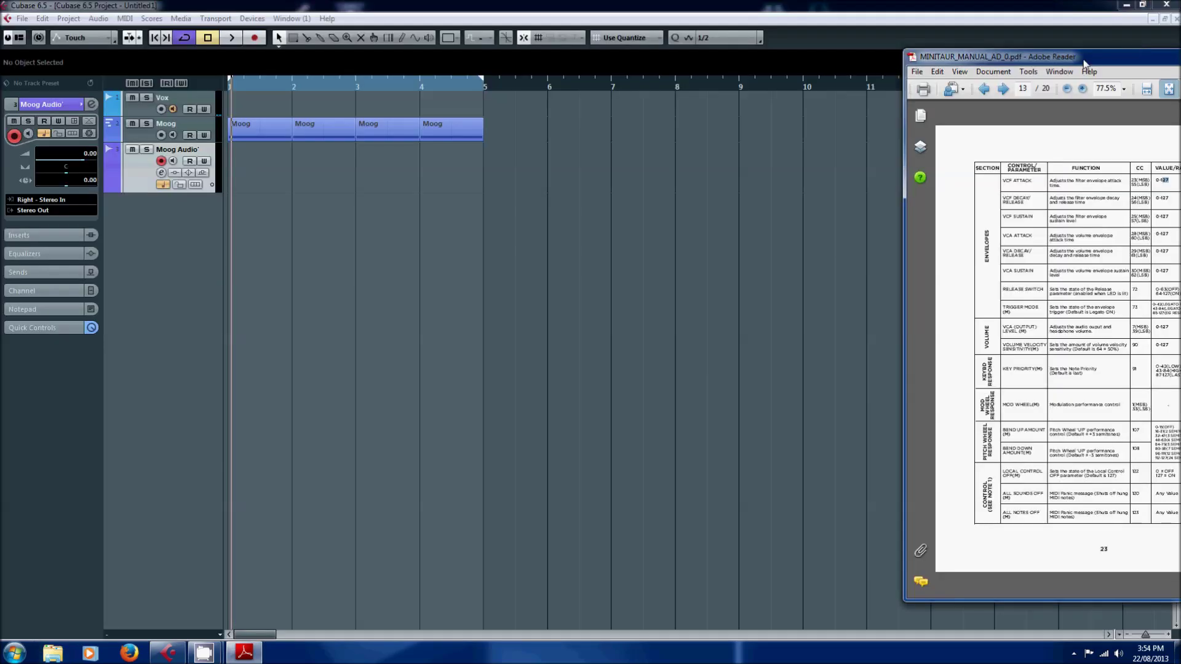
Zoom the PDF to 125% and reposition and widen the Reader window to show the full CC table.
drag(1085, 62, 1018, 61)
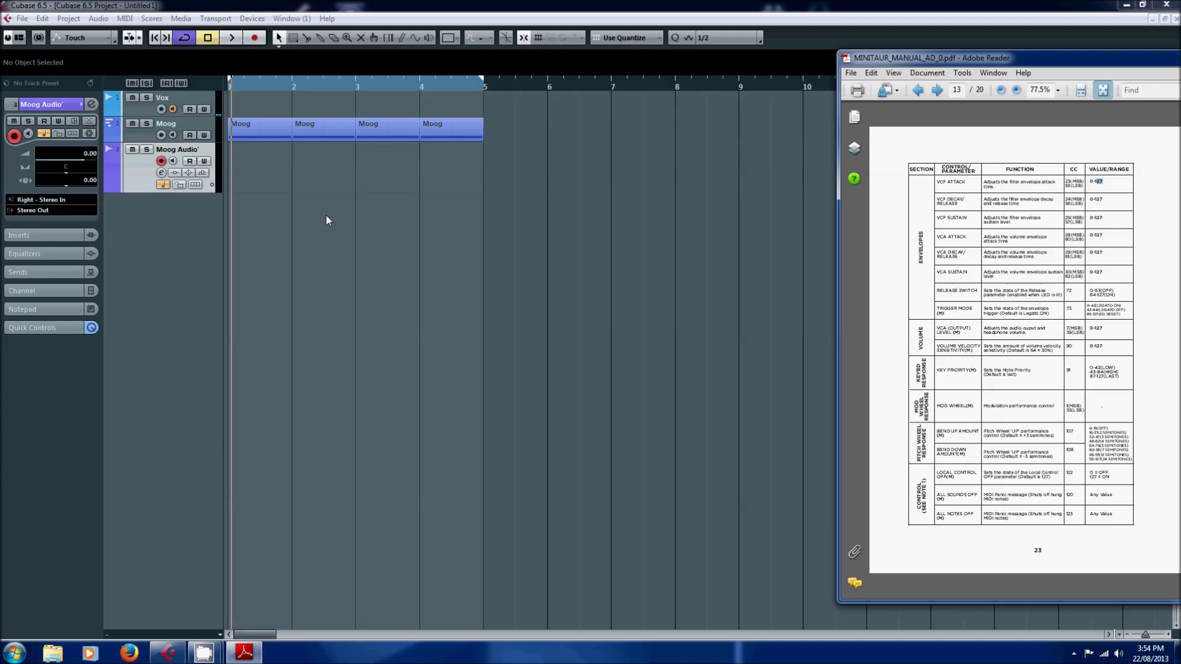
click(1016, 90)
click(1017, 90)
drag(1012, 58, 565, 57)
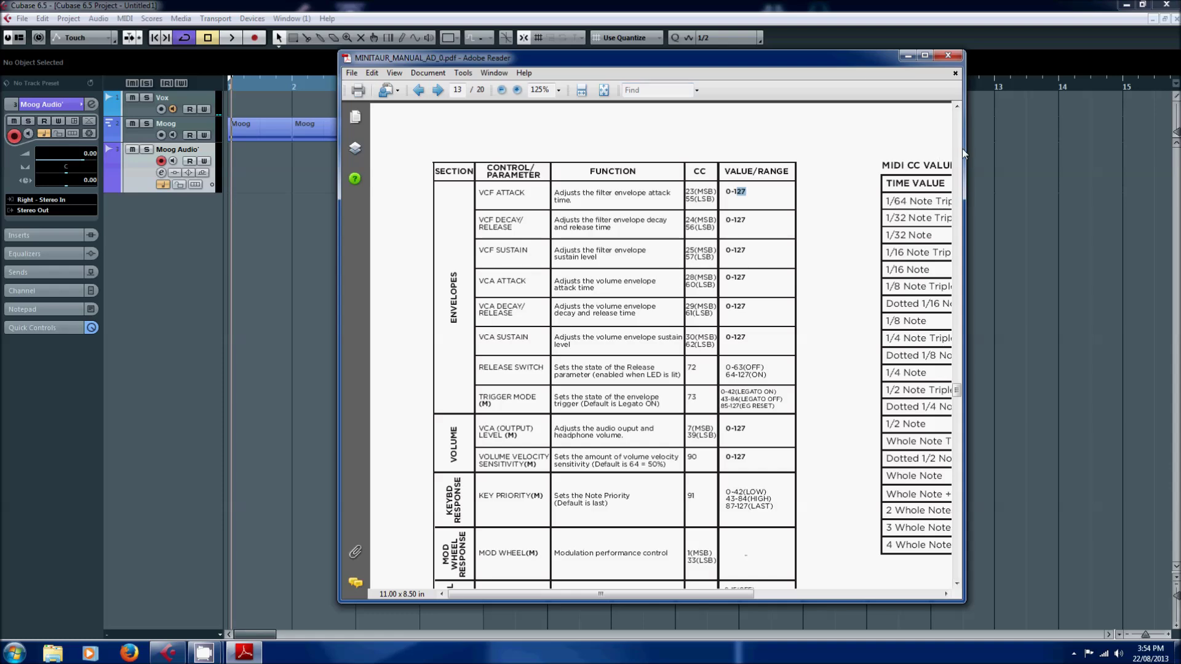
drag(964, 154, 1110, 198)
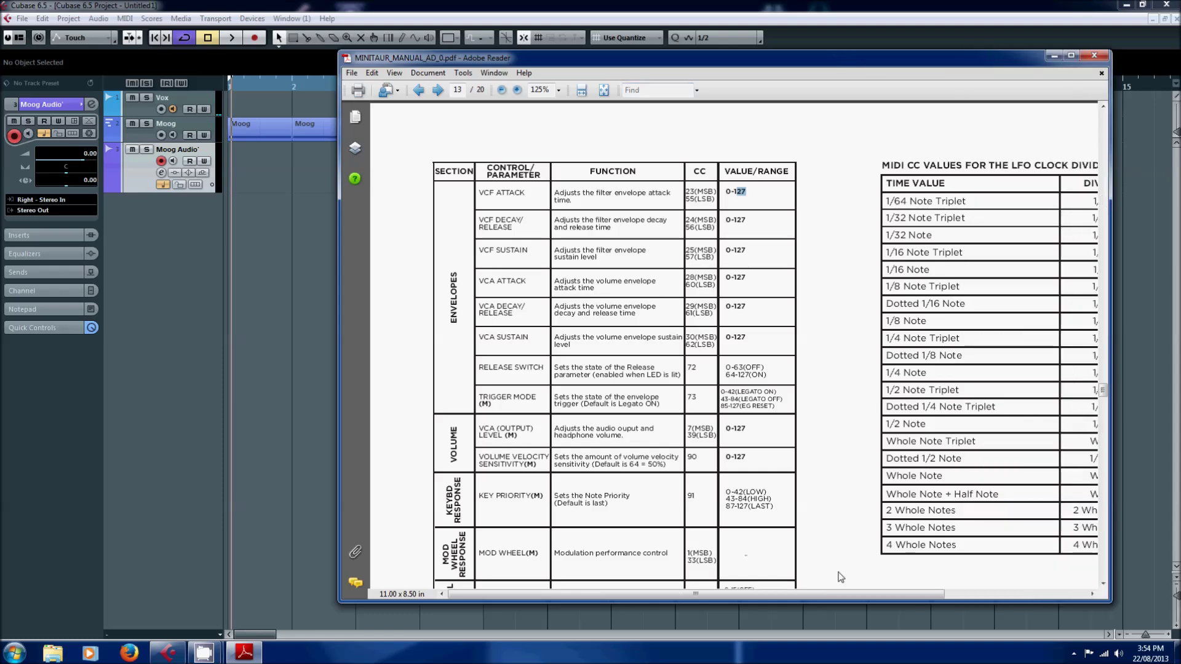
scroll(840, 577, up, 5)
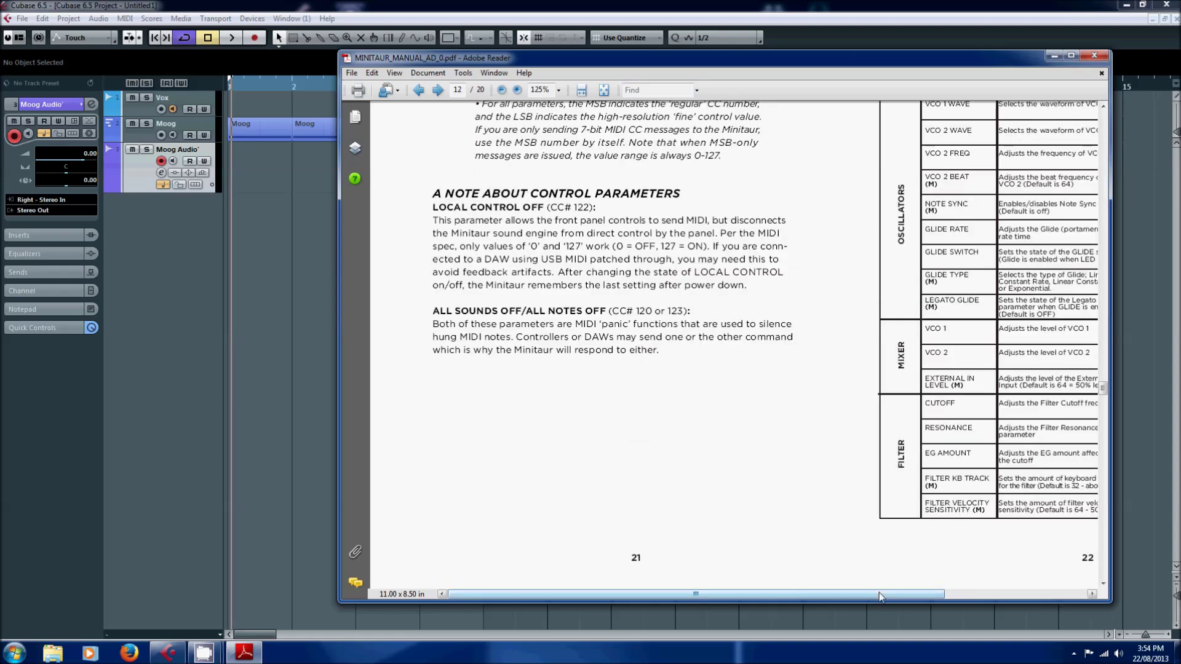
drag(881, 595, 1022, 595)
mouse_move(1104, 381)
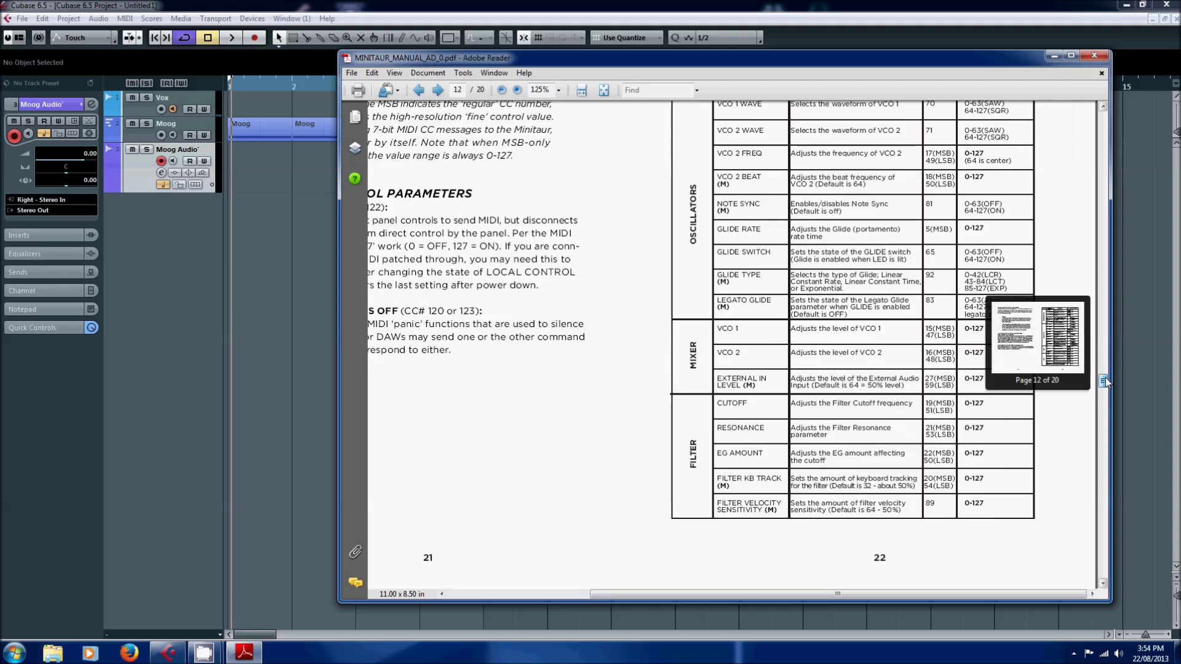
scroll(743, 278, up, 4)
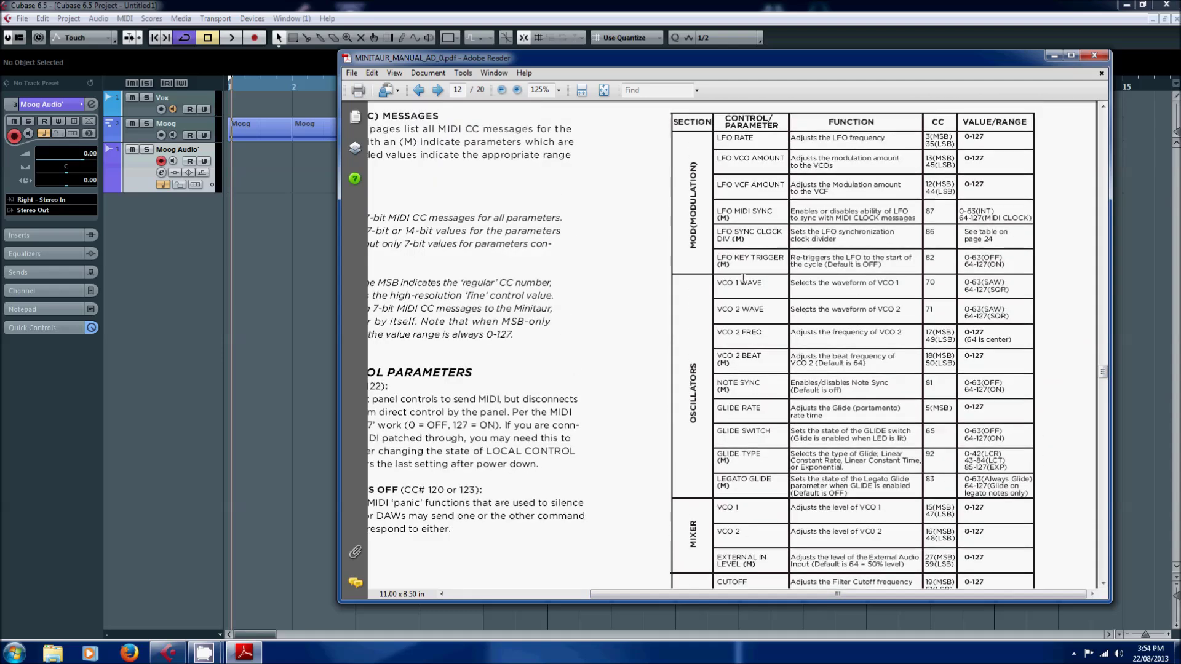
scroll(743, 278, up, 1)
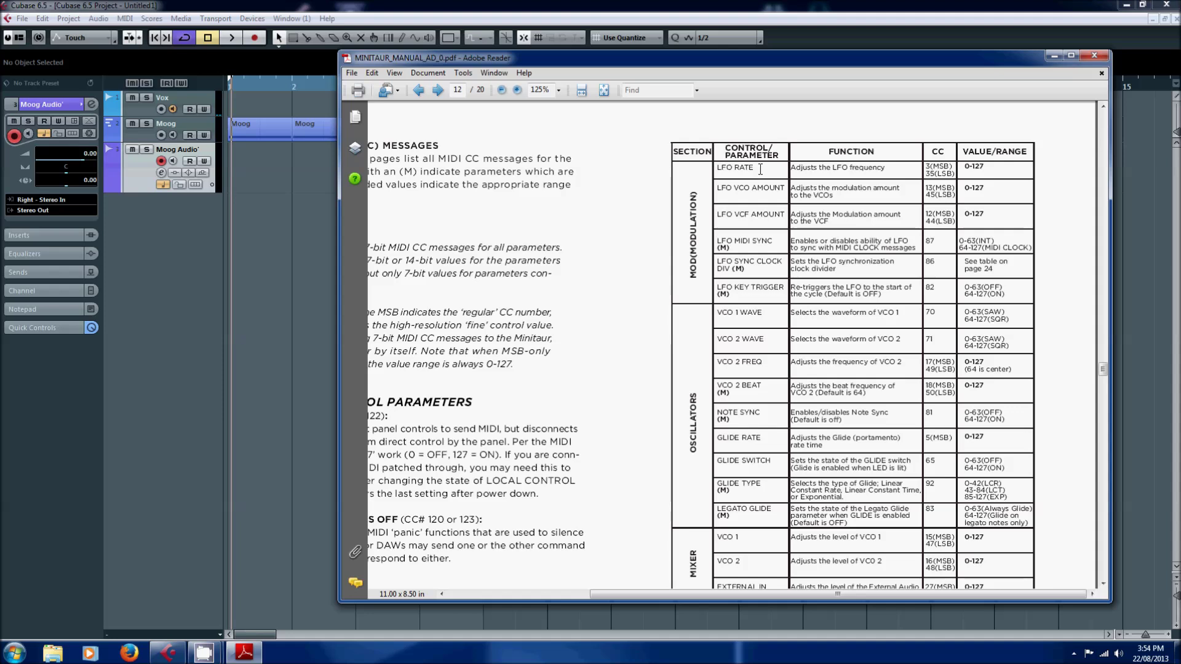
Mark LFO RATE's CC number 3 in the table, then return to Cubase.
drag(761, 169, 720, 168)
drag(952, 166, 933, 165)
drag(931, 167, 925, 167)
click(198, 134)
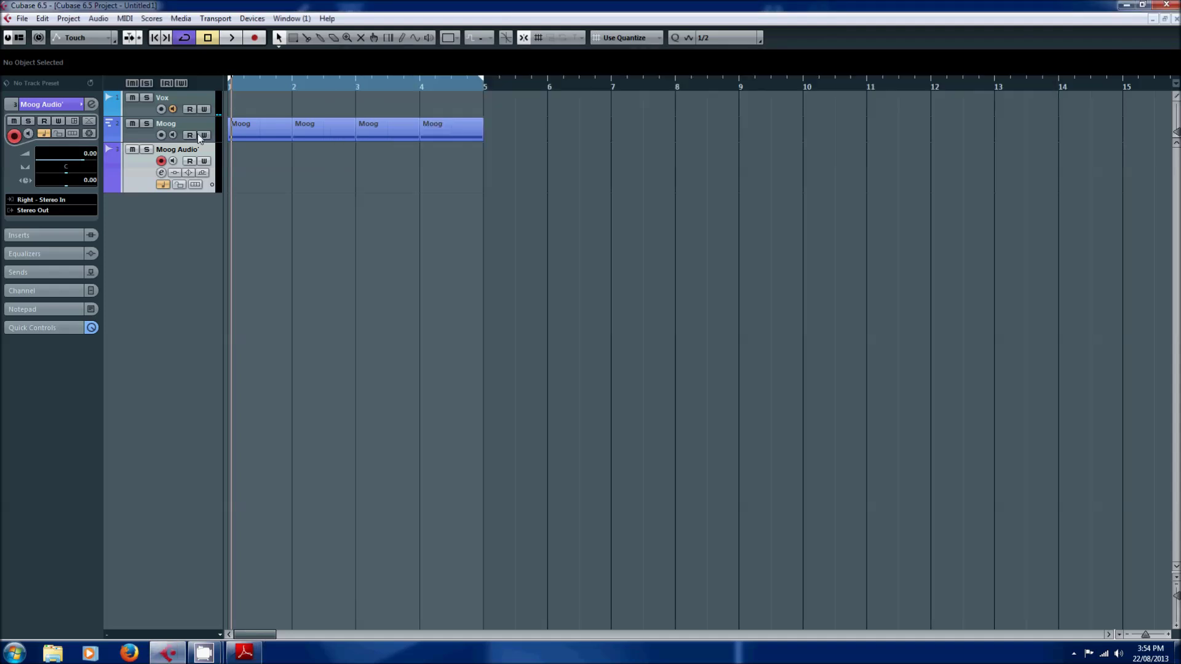
Show the Moog track's automation lane and pick CC 3 (Control 3) from the All CC list.
click(109, 137)
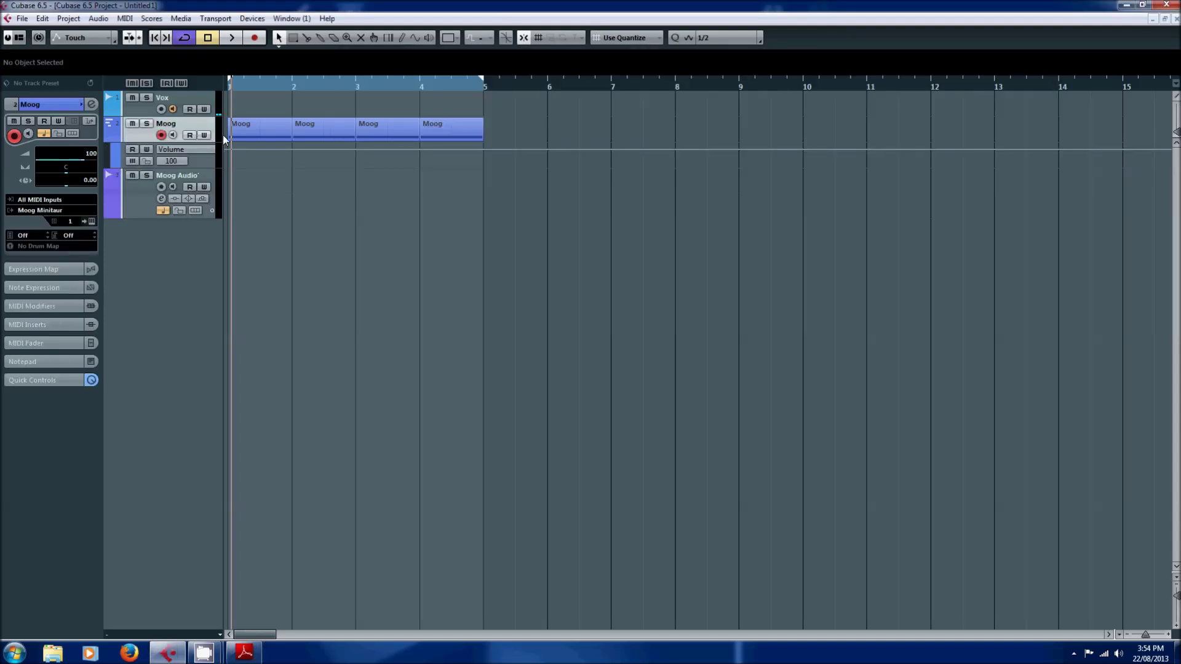
click(162, 149)
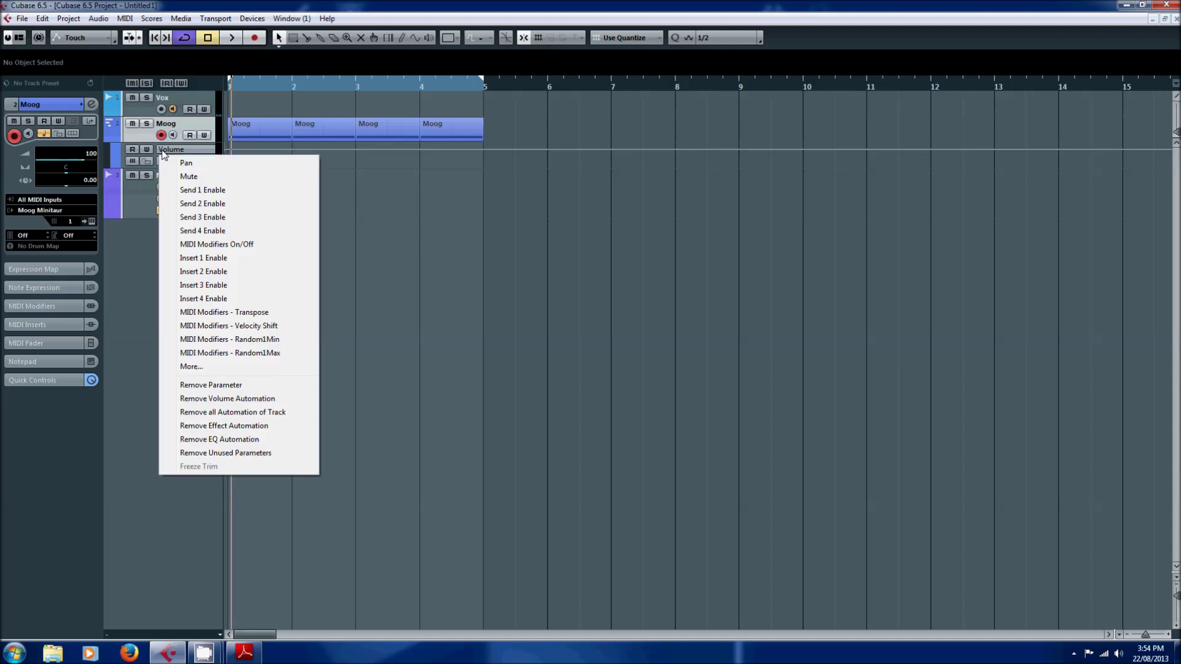
click(205, 369)
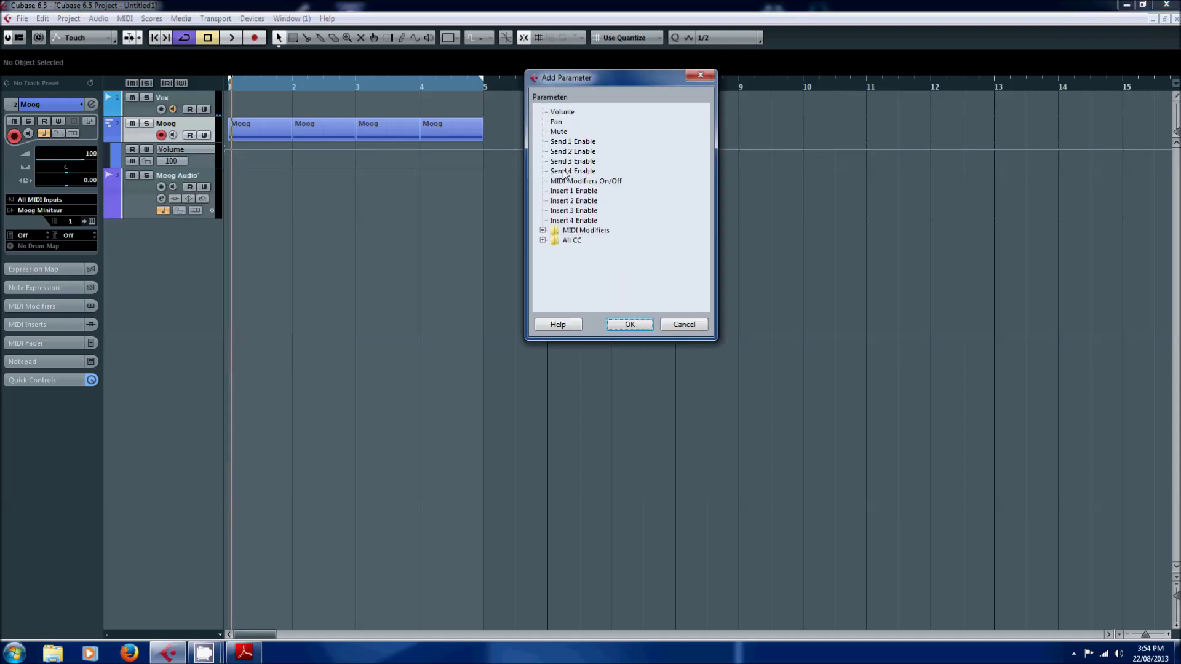
click(542, 241)
drag(716, 338, 841, 552)
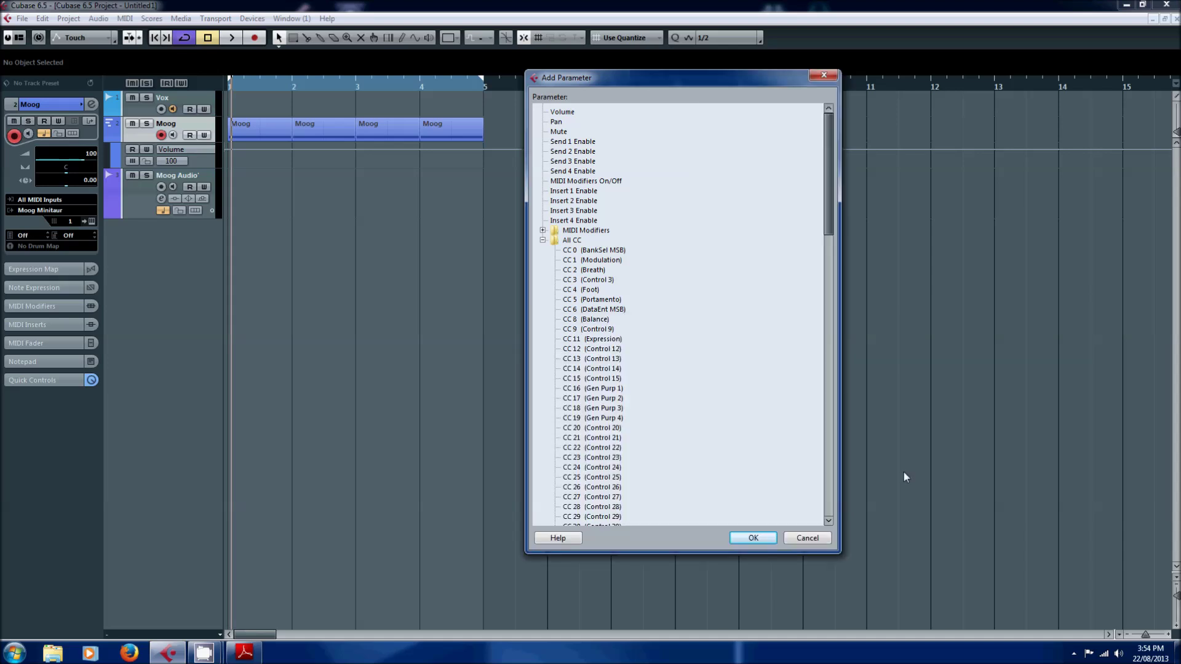
drag(830, 212, 807, 570)
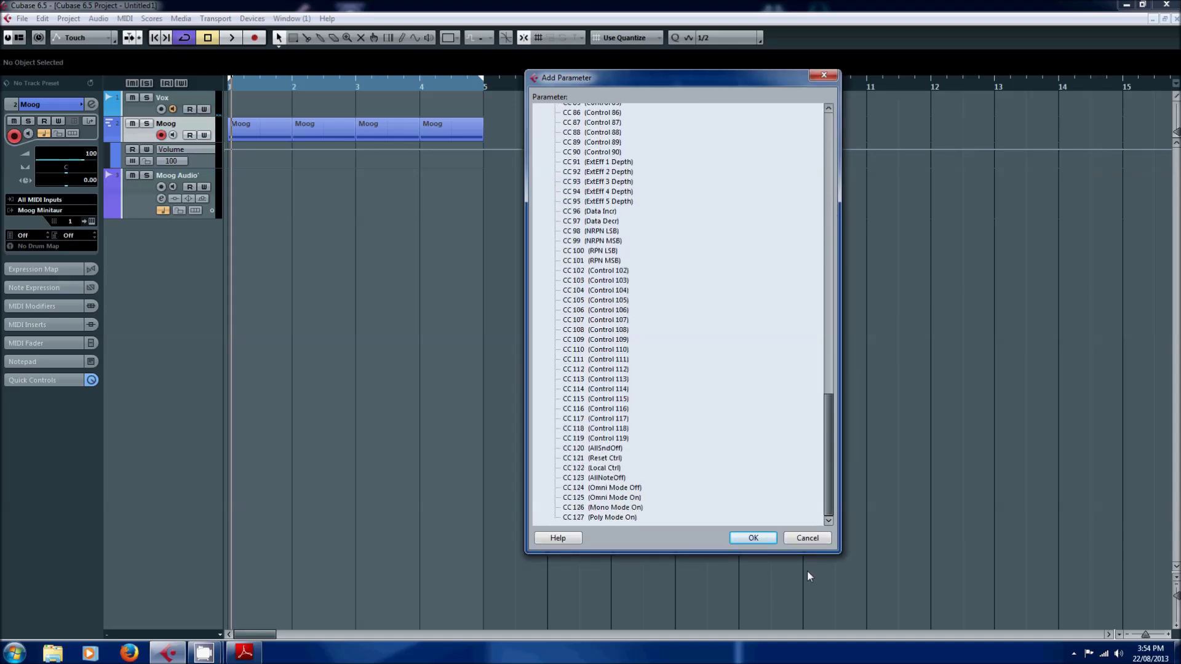
drag(828, 468, 822, 151)
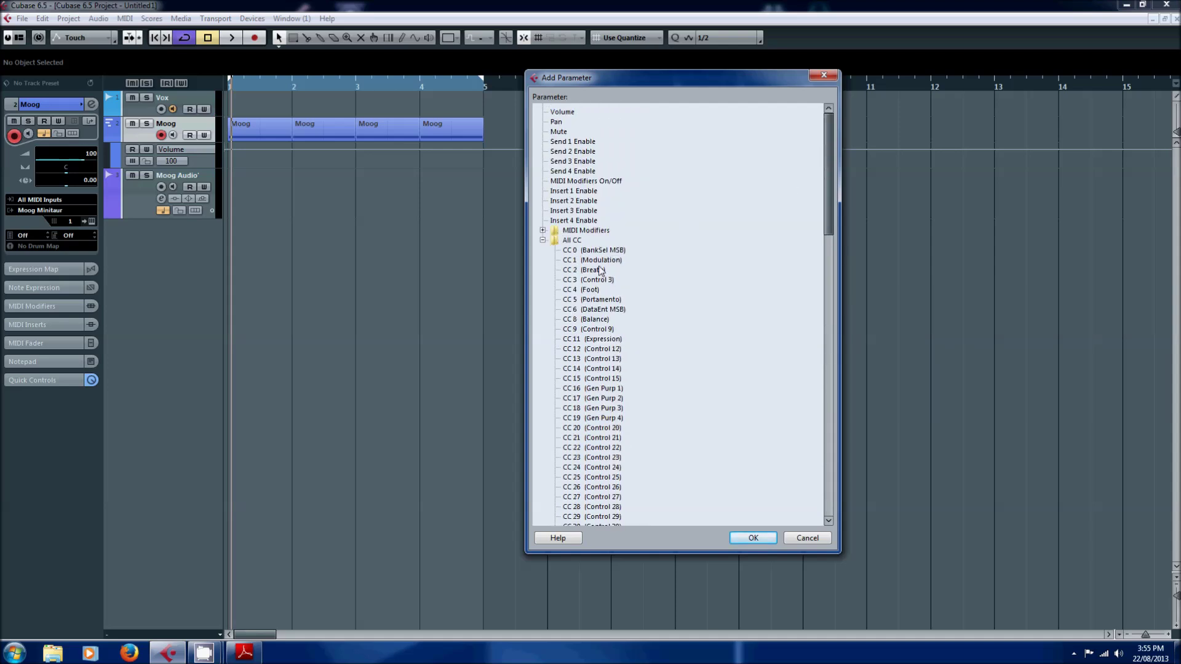
click(579, 281)
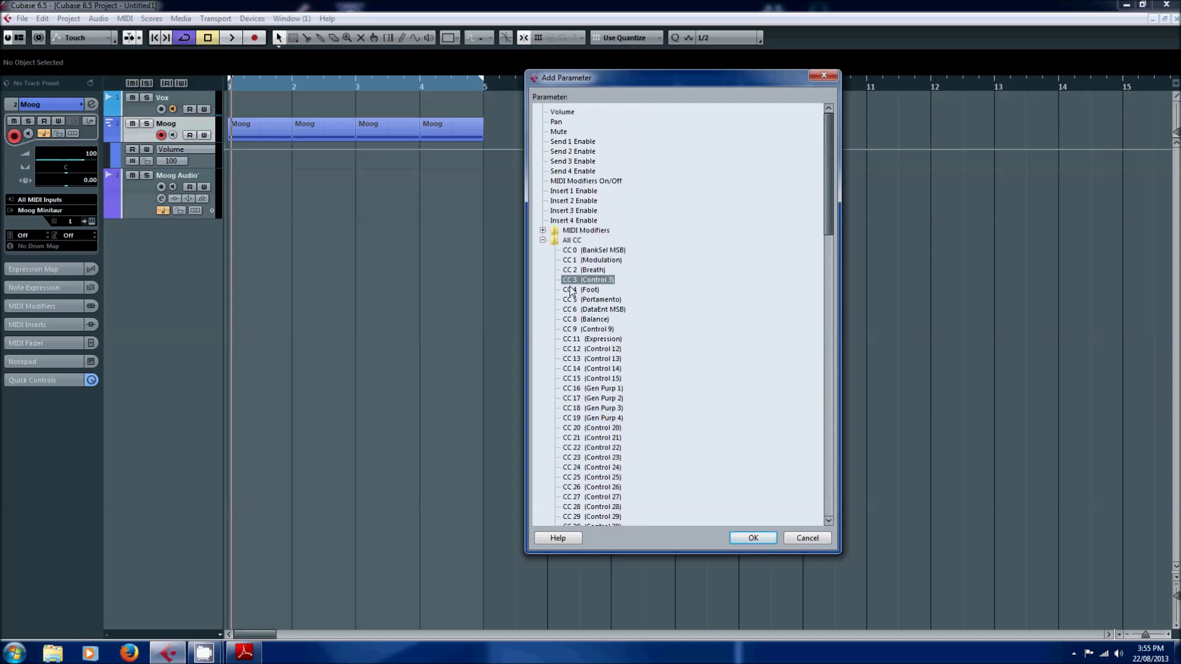
Confirm CC 3 and enable Read on its enlarged lane, then add a bar-5 point at 127.
click(754, 540)
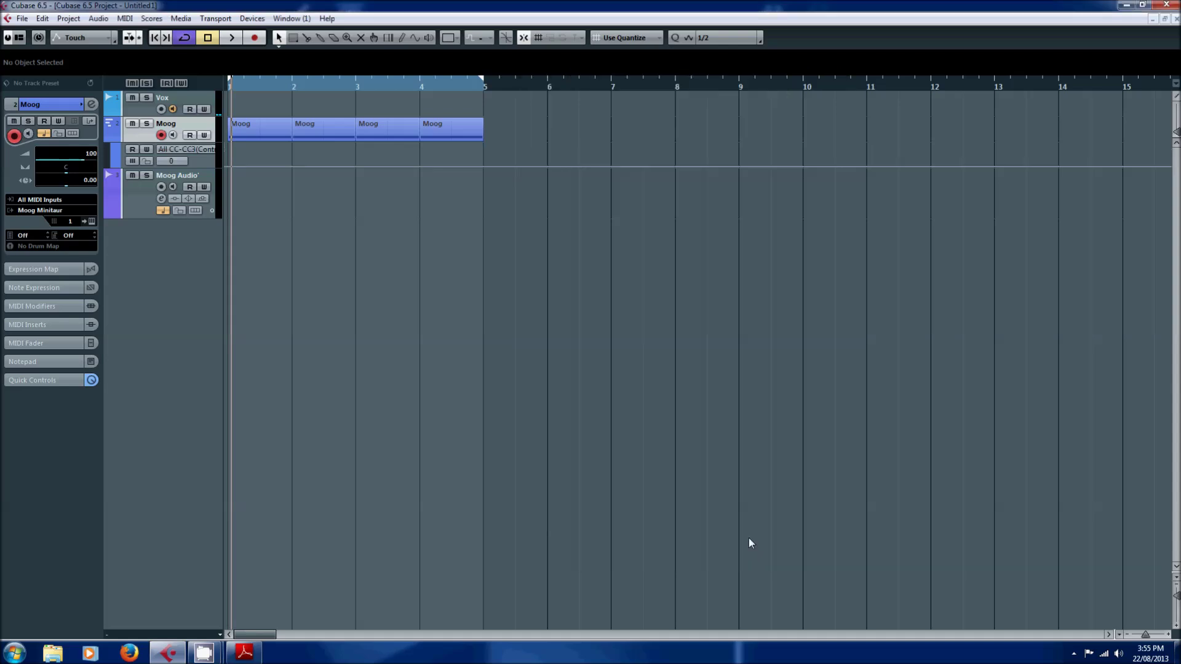
click(134, 152)
drag(171, 171, 232, 299)
click(229, 302)
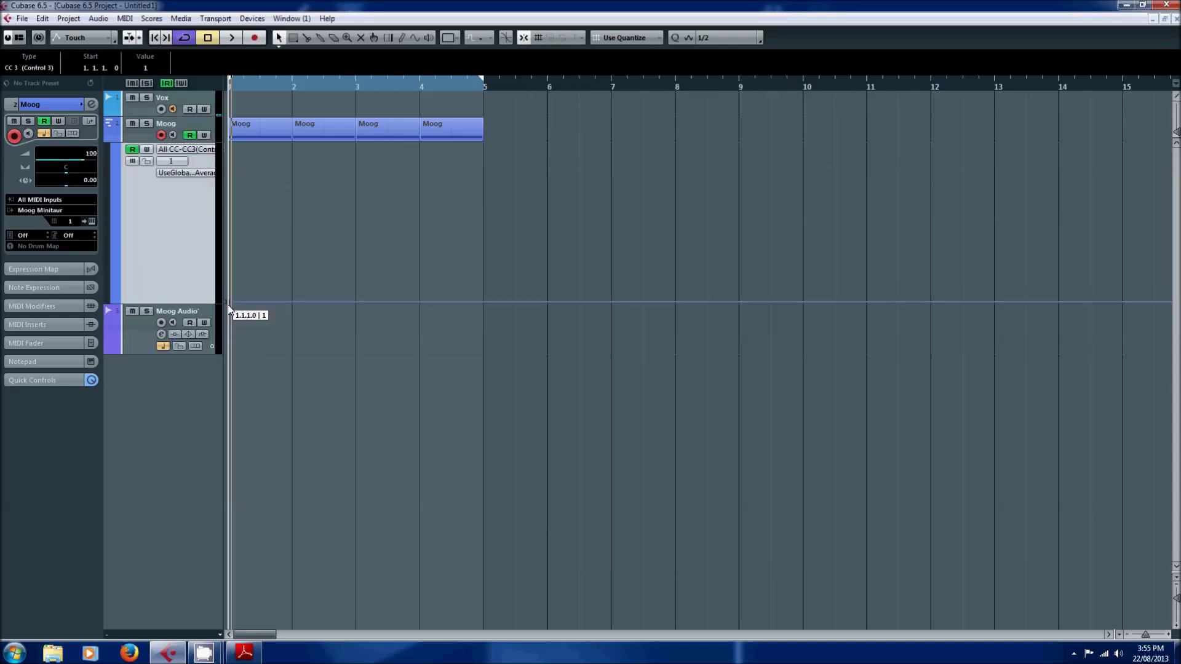
drag(465, 301, 480, 135)
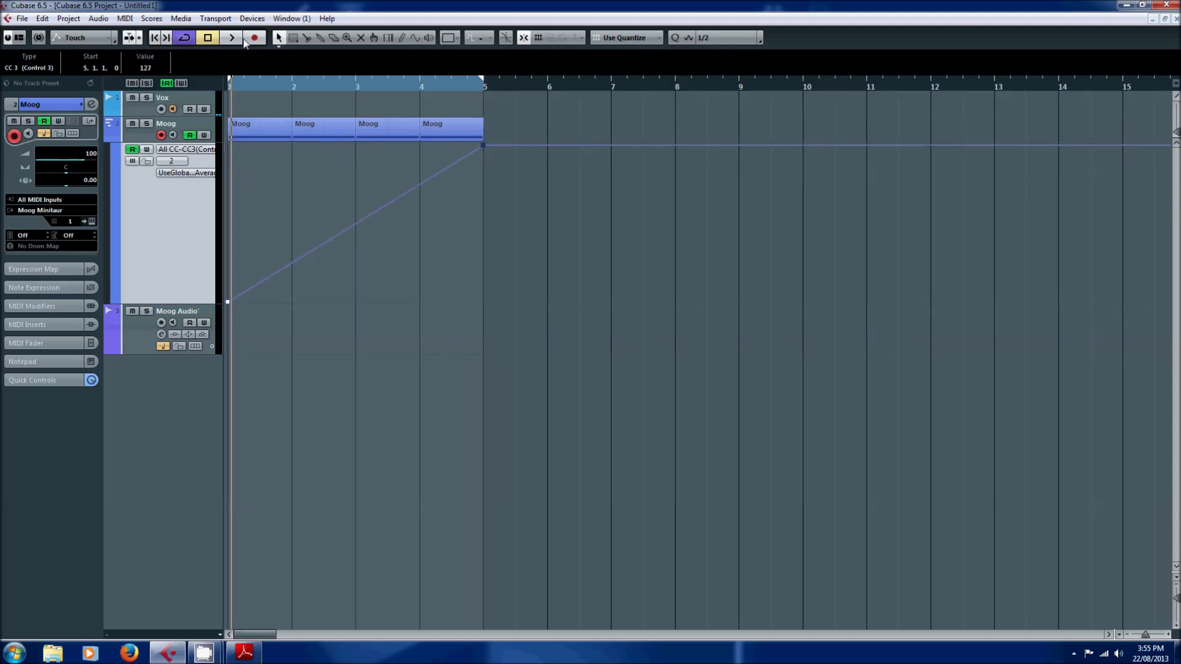
Record a new take on Moog Audio' and bring the Minitaur manual back.
click(142, 333)
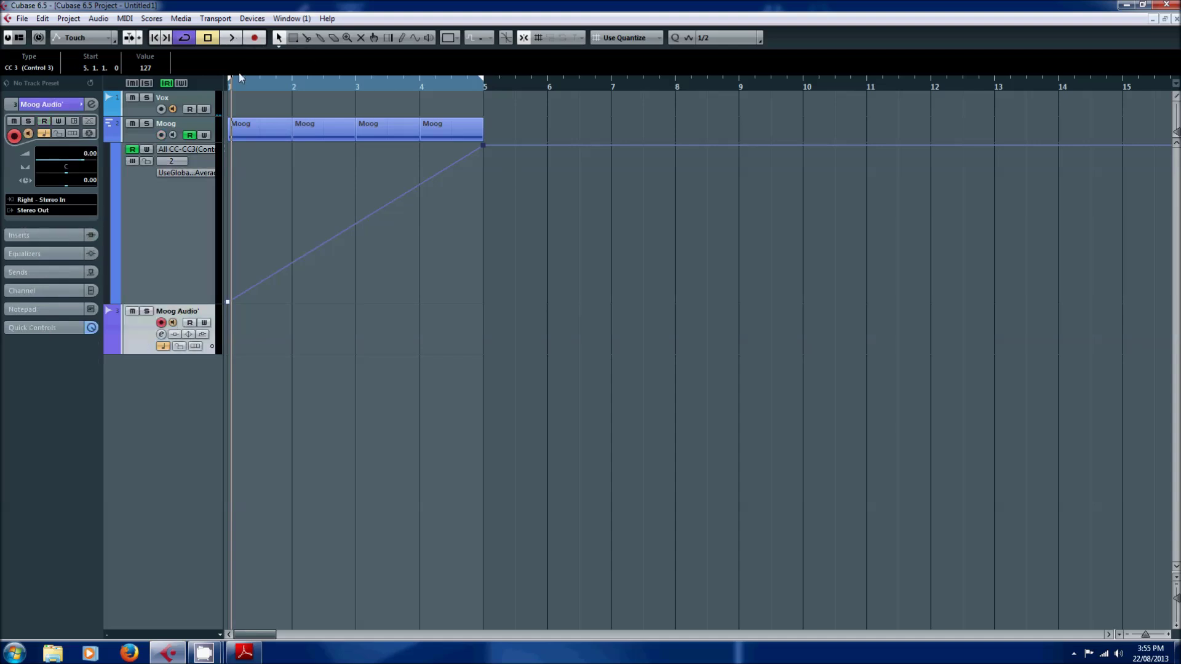
click(254, 37)
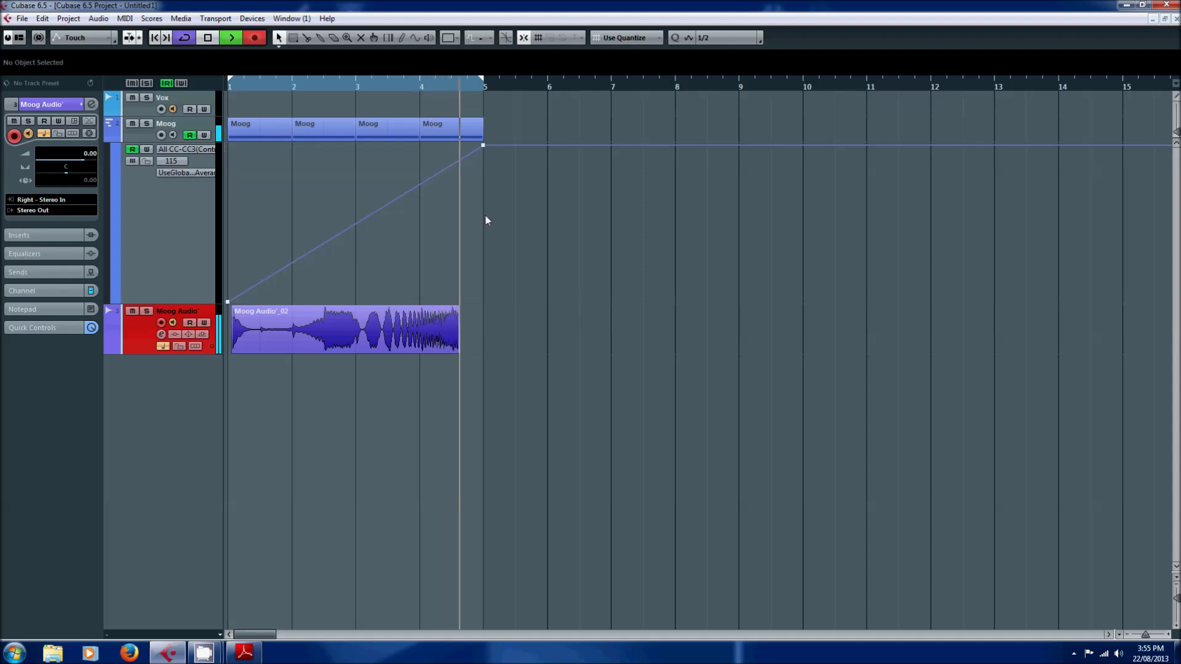
click(207, 38)
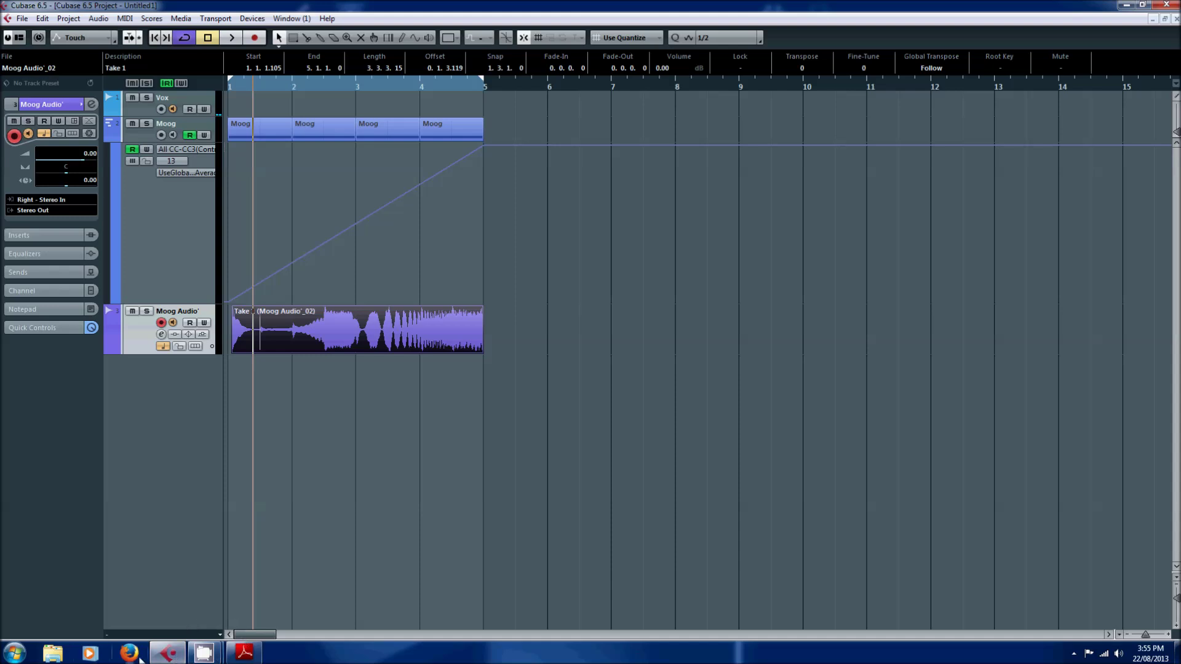
click(245, 653)
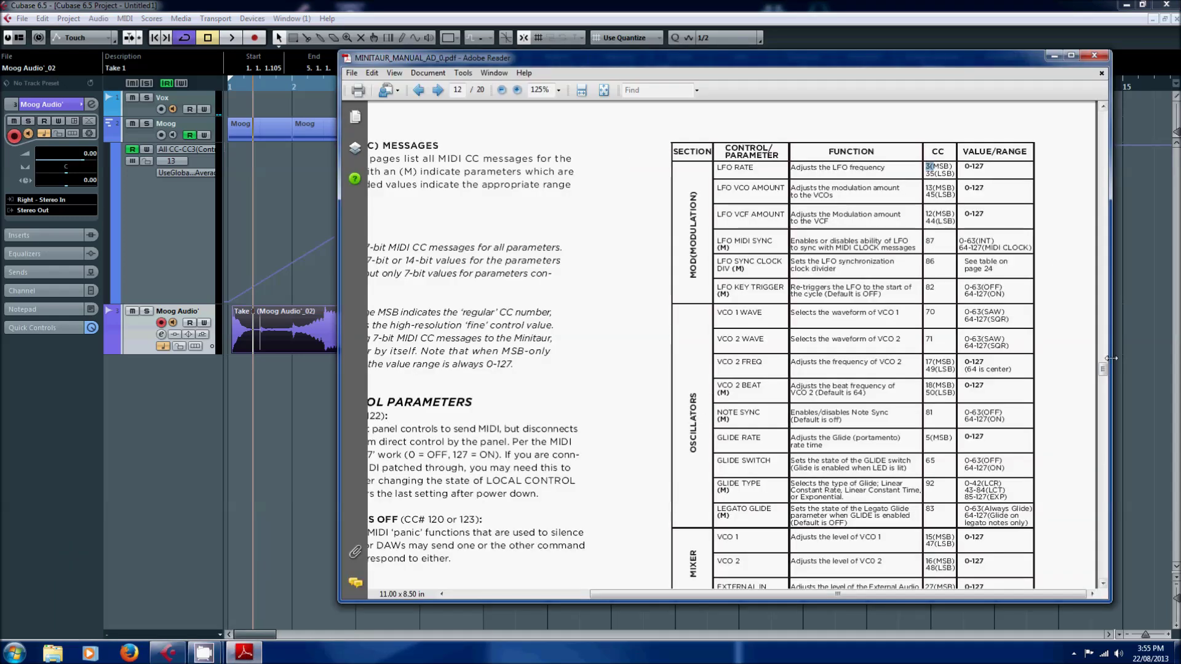
Scroll the Minitaur CC table to the Mixer rows and mark VCO 1's CC number 15.
drag(1106, 369, 1106, 373)
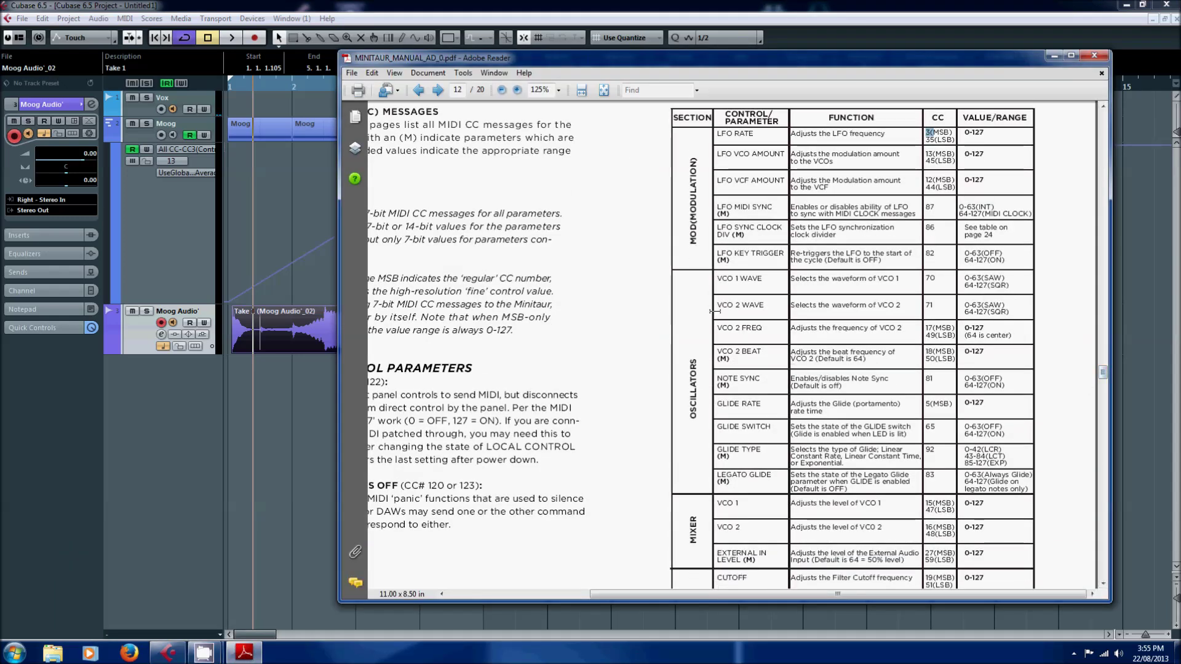
scroll(832, 363, down, 4)
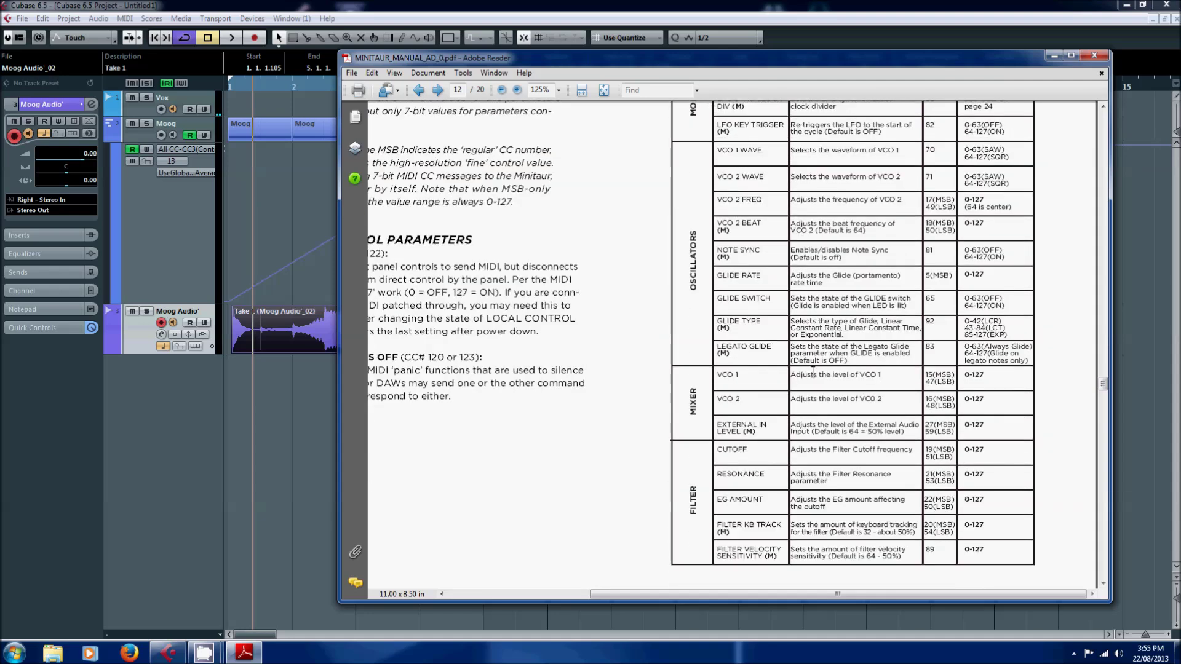
double_click(934, 374)
Add a second Moog automation lane set to CC 15 (Control 15) from All CC.
click(173, 301)
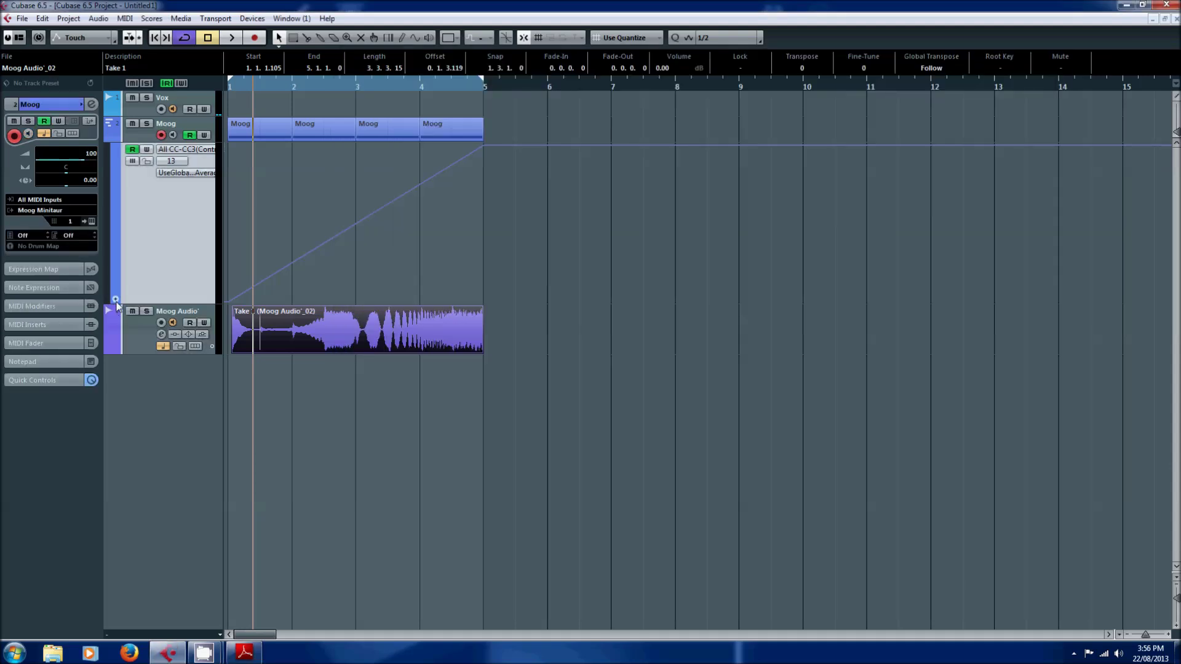
click(116, 301)
click(188, 310)
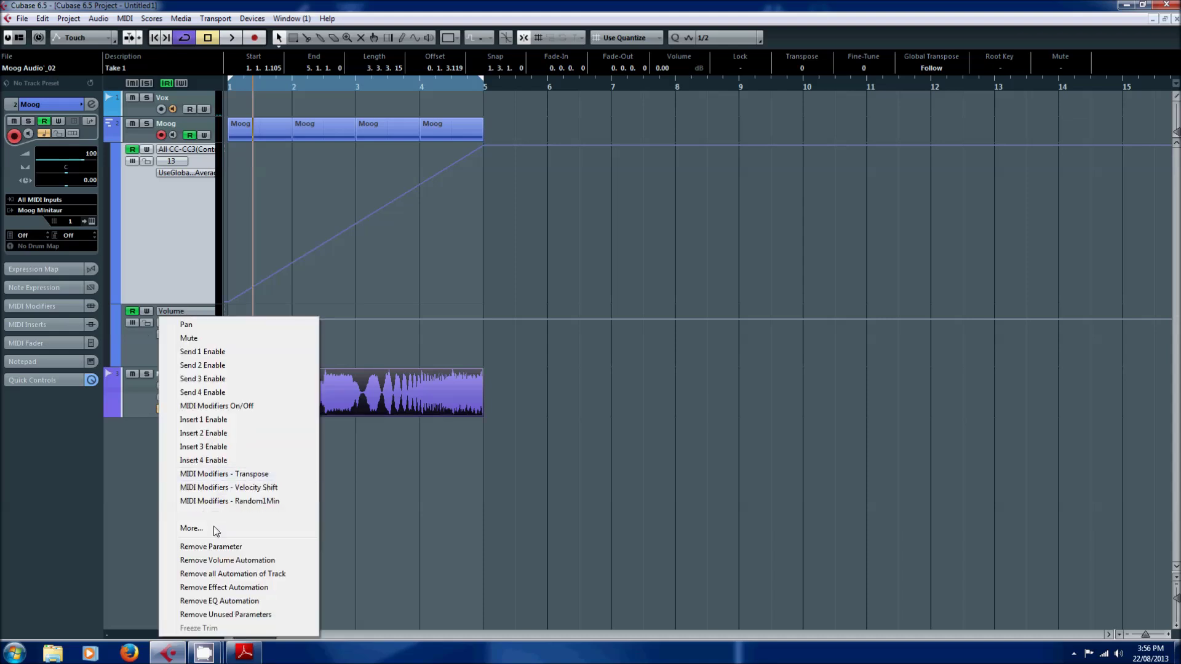
click(191, 528)
click(543, 240)
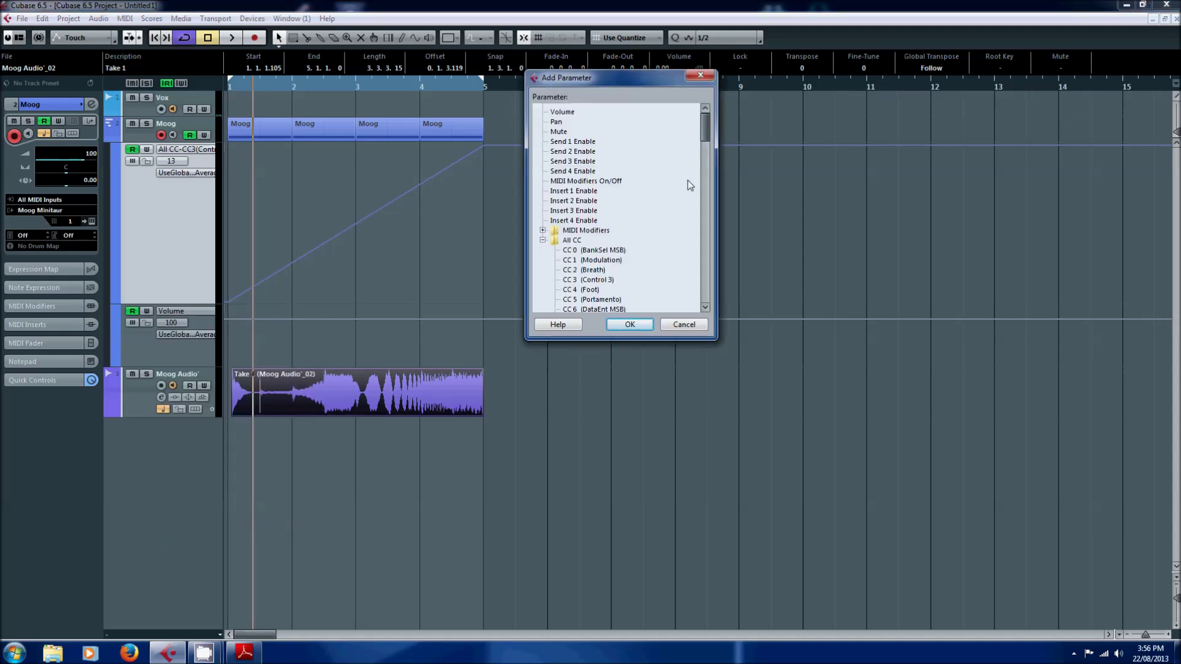
drag(705, 127, 704, 158)
click(573, 177)
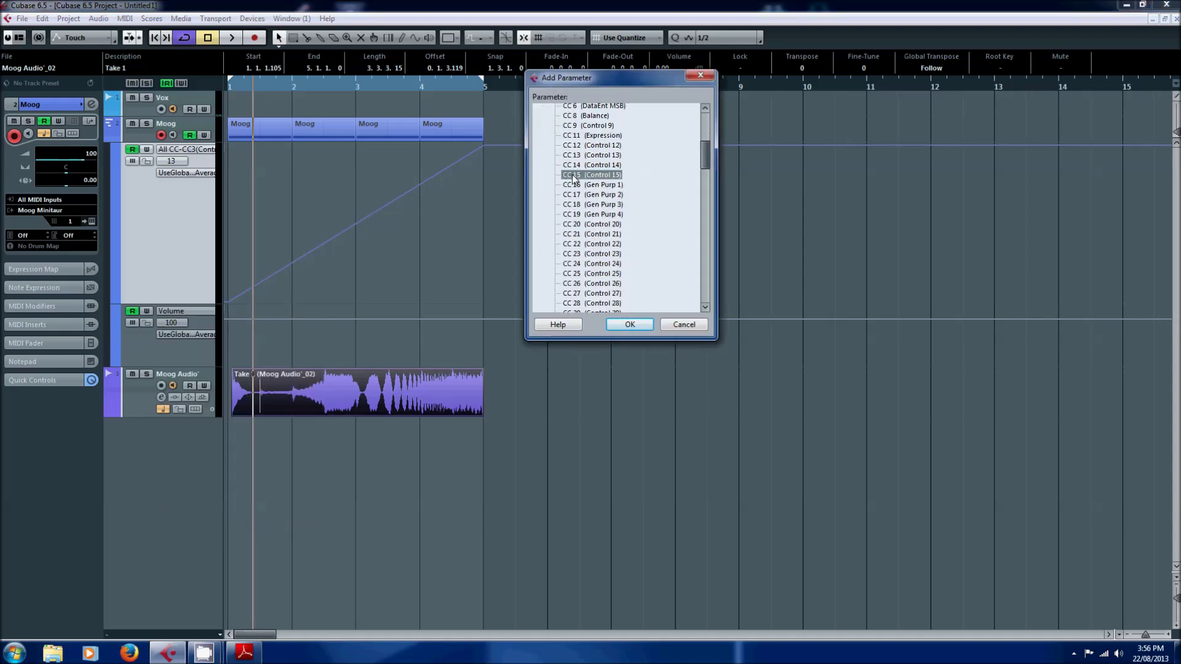
click(630, 324)
Enlarge the CC 15 lane, raise its bar-5 point to 127, and return to the project start.
drag(175, 367, 185, 478)
drag(483, 475, 457, 248)
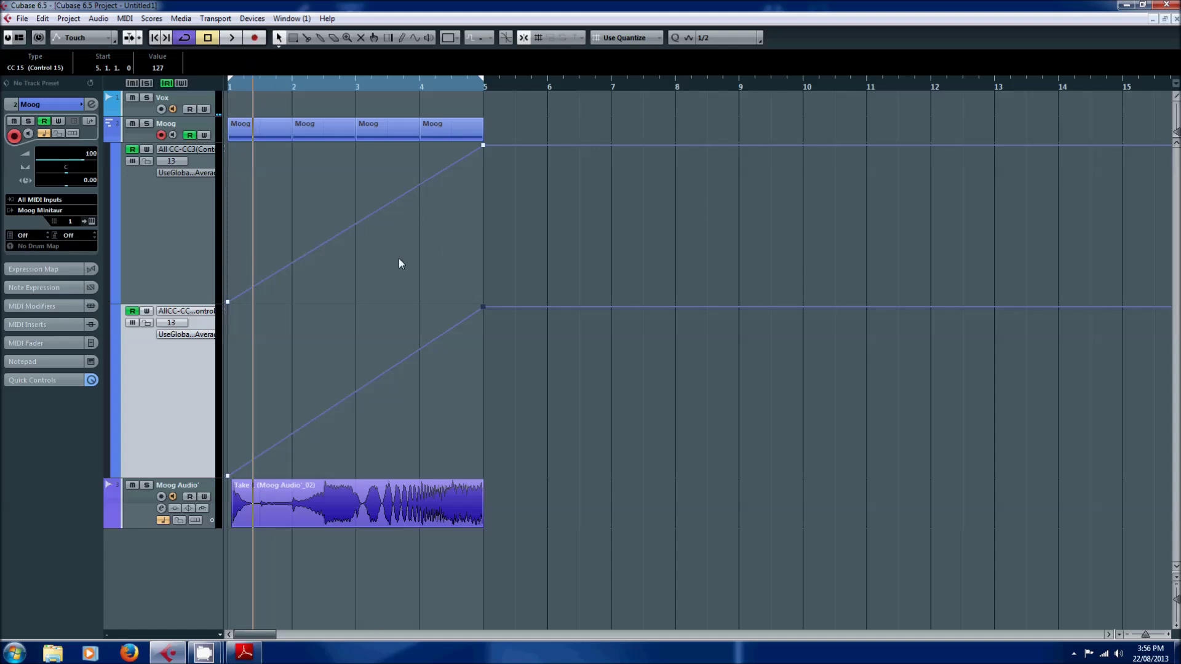
click(206, 37)
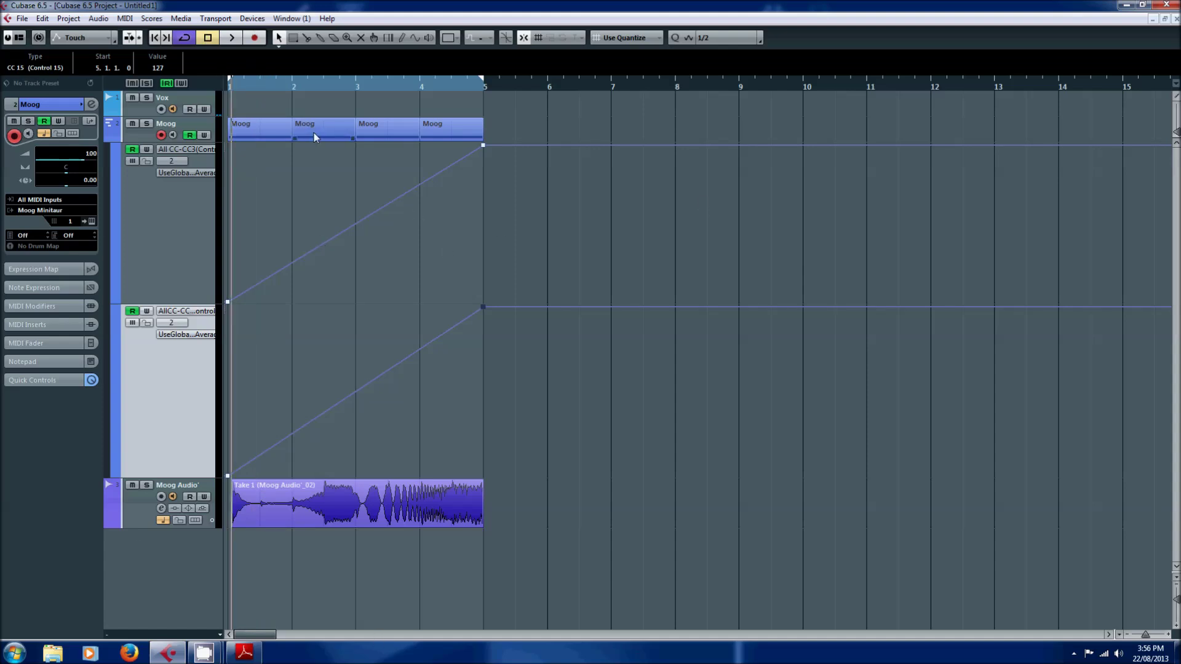